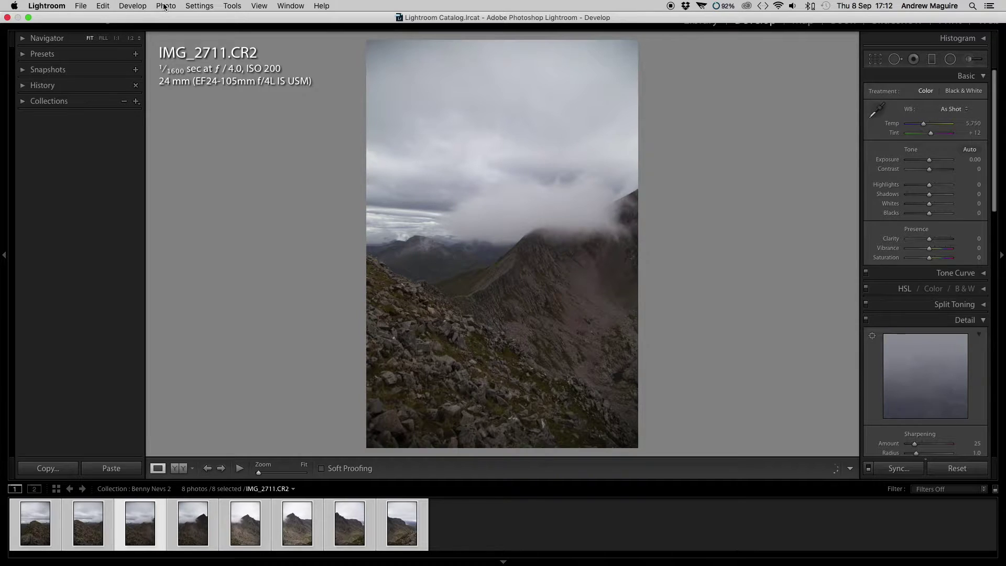
Step: Send the eight selected photos to Photoshop and merge IMG_2709 to IMG_2716 into a panorama with Auto layout and image blending
{"action": "left_click", "coordinate": [165, 7]}
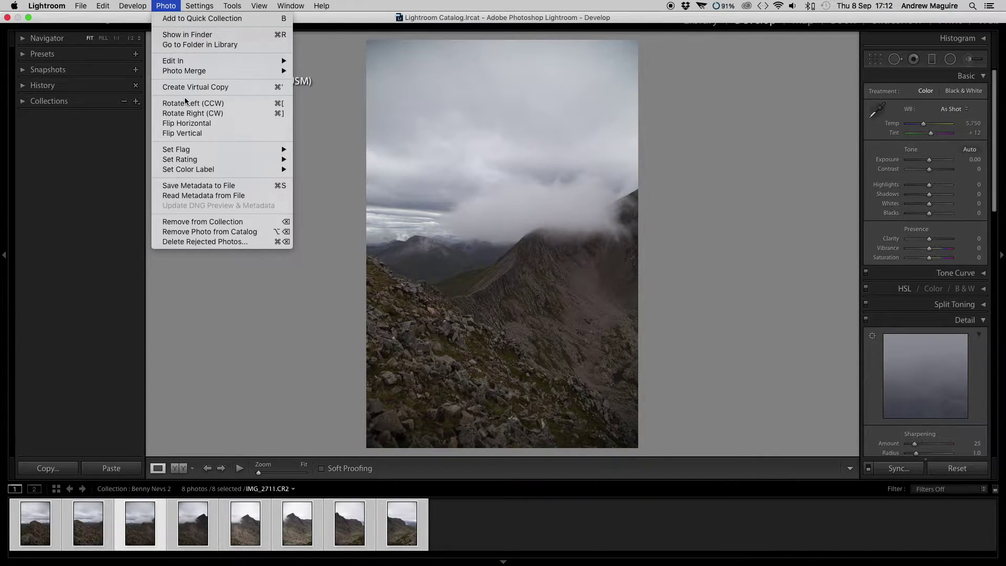
{"action": "mouse_move", "coordinate": [254, 63]}
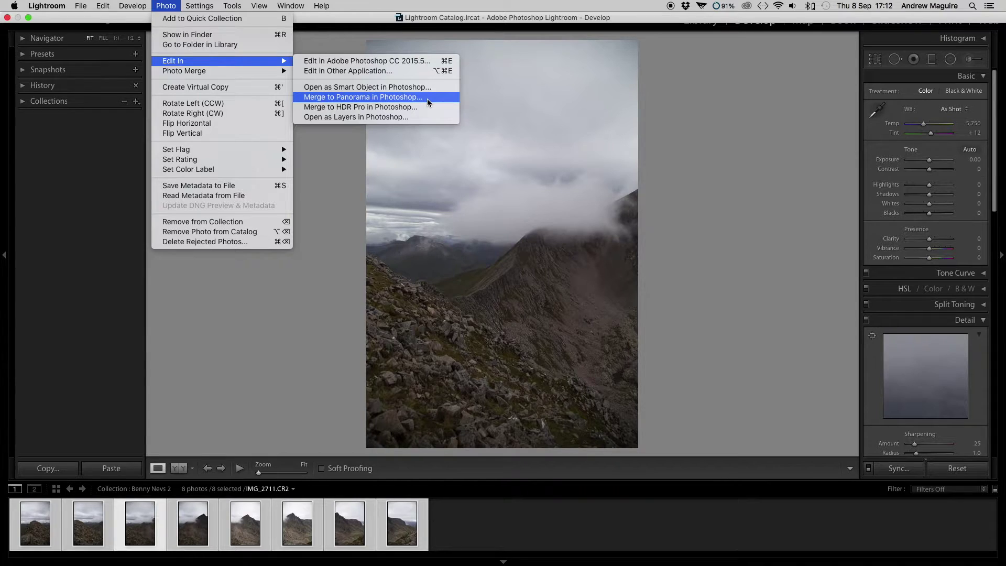
{"action": "left_click", "coordinate": [427, 98]}
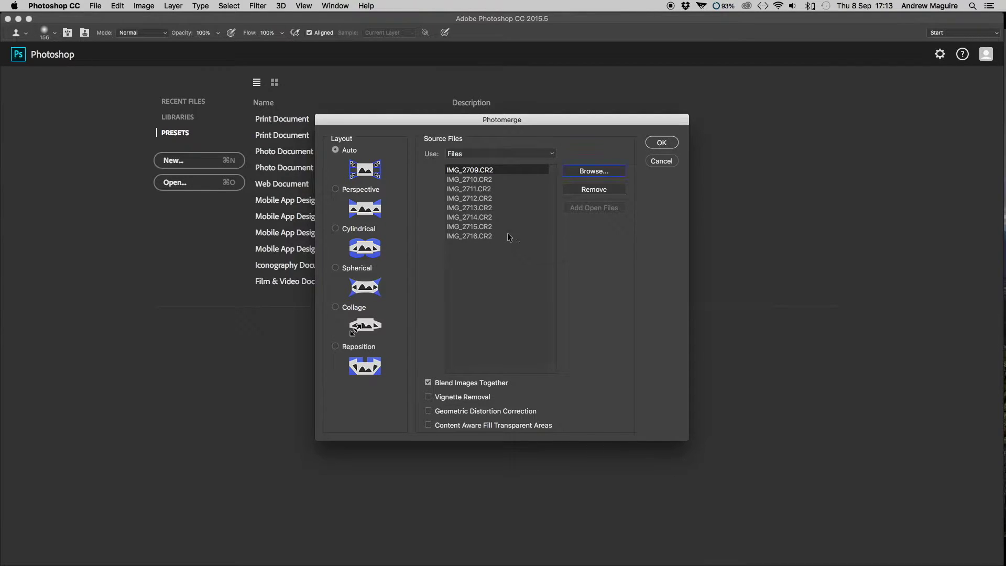
{"action": "left_click", "coordinate": [508, 236]}
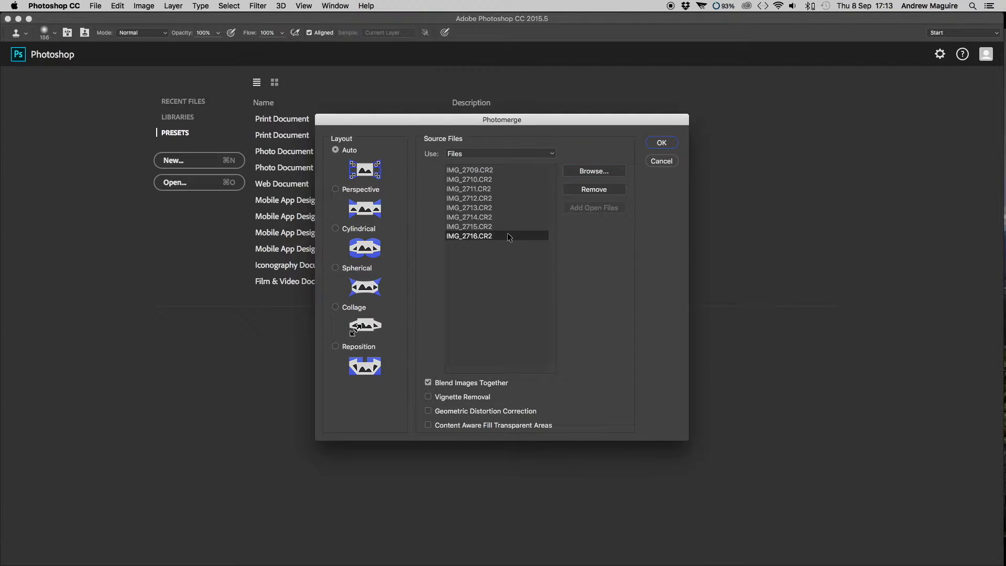
{"action": "left_click", "coordinate": [510, 172], "text": "shift"}
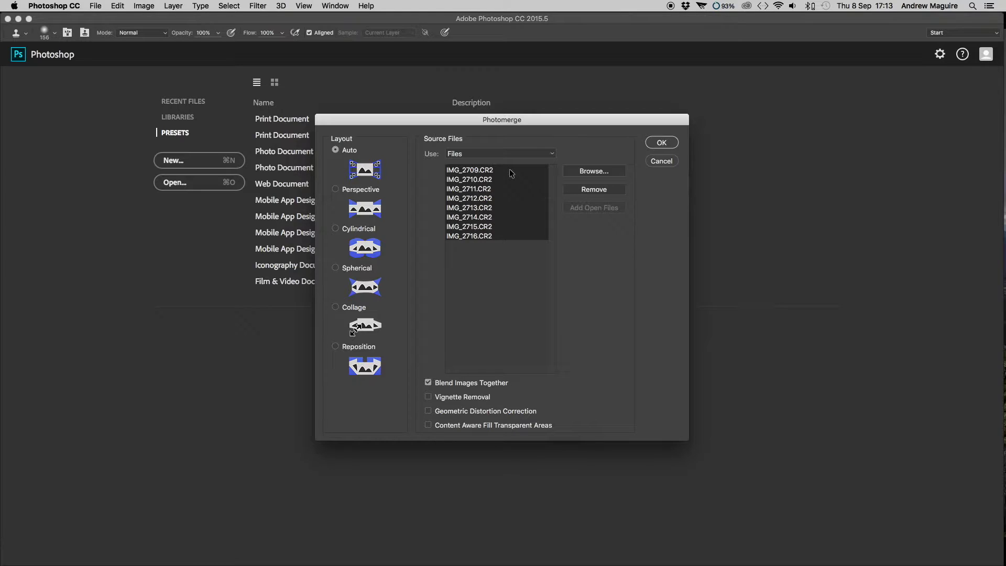
{"action": "left_click", "coordinate": [662, 145]}
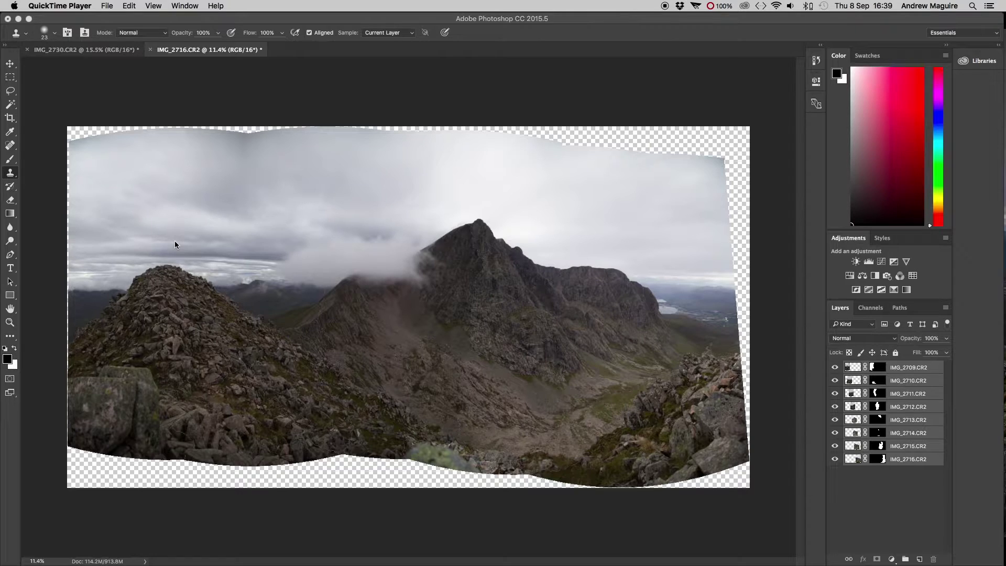
Step: Crop the panorama at full width, trimming most of the uneven transparent borders along its upper and lower edges
{"action": "left_click", "coordinate": [10, 118]}
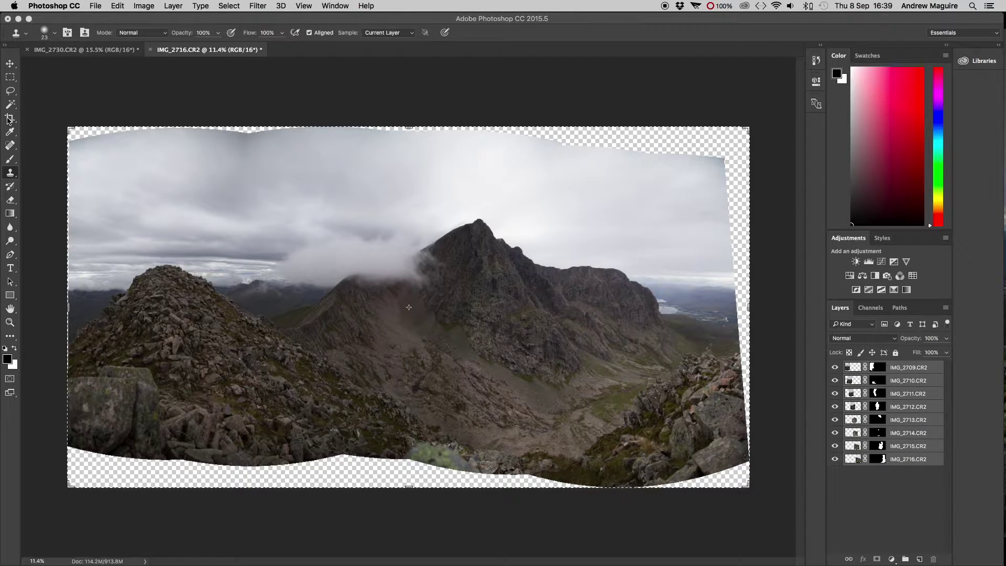
{"action": "left_click", "coordinate": [9, 119]}
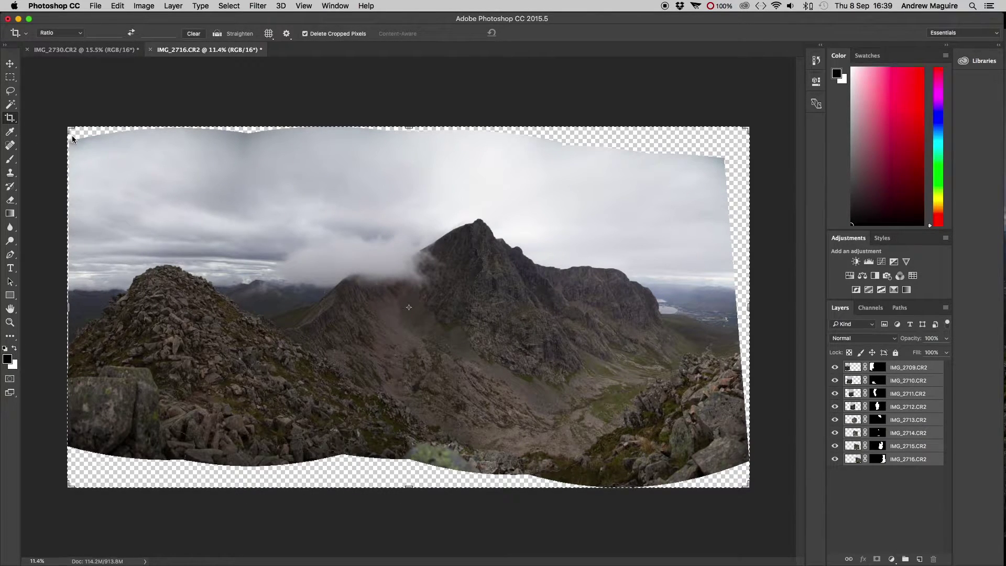
{"action": "left_click_drag", "start_coordinate": [70, 129], "coordinate": [65, 156]}
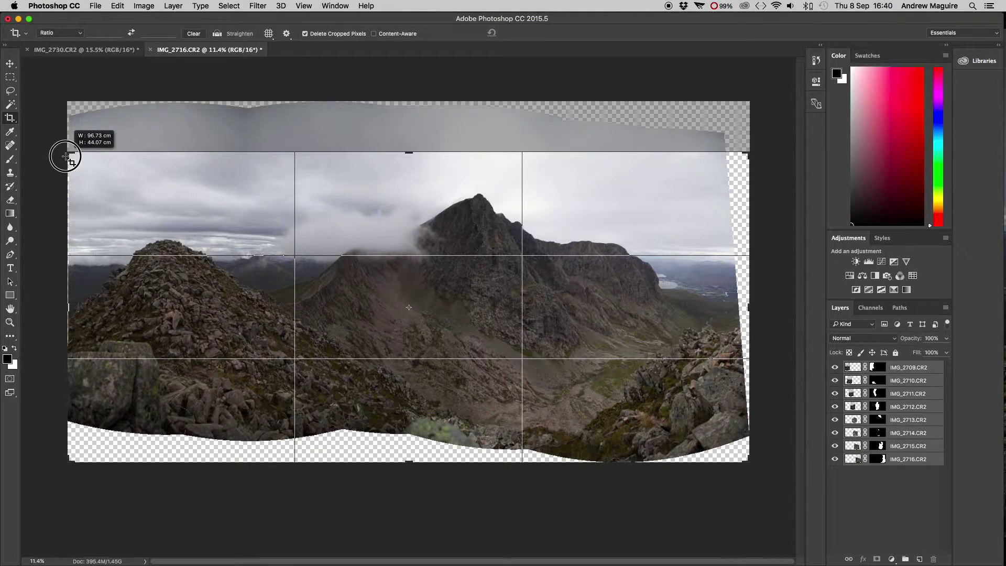
{"action": "left_click_drag", "start_coordinate": [65, 156], "coordinate": [67, 141]}
{"action": "mouse_move", "coordinate": [410, 471]}
{"action": "left_mouse_down"}
{"action": "mouse_move", "coordinate": [410, 451]}
{"action": "mouse_move", "coordinate": [412, 465]}
{"action": "left_mouse_up"}
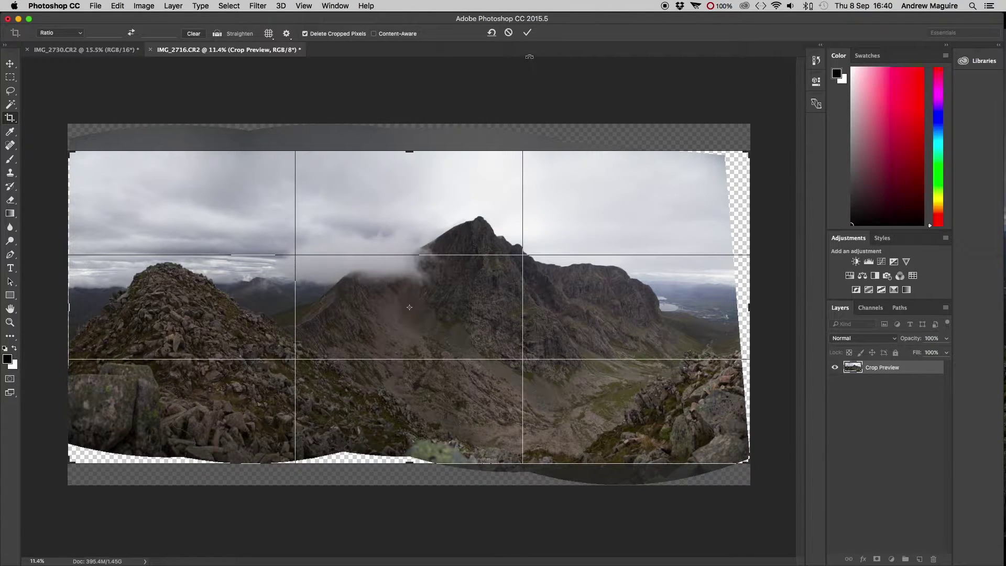
{"action": "left_click", "coordinate": [528, 33]}
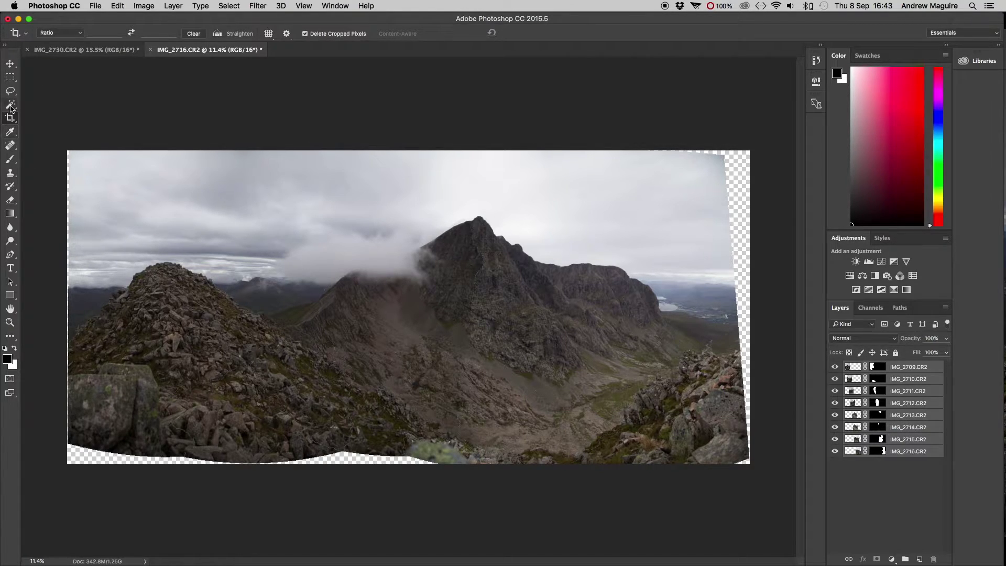
Step: Activate the Magic Wand tool and merge the eight image layers into a single layer
{"action": "left_click", "coordinate": [11, 105]}
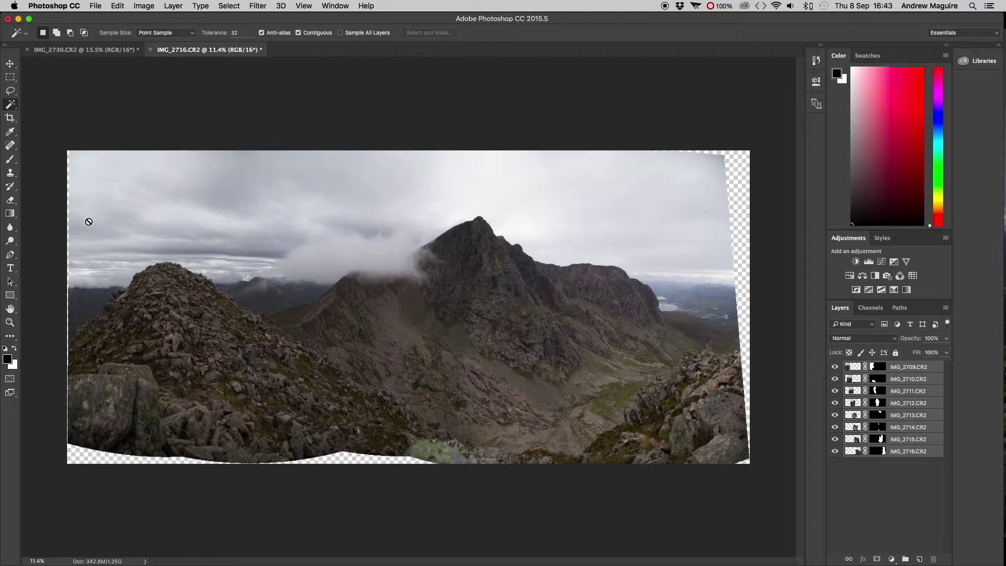
{"action": "left_click", "coordinate": [10, 107]}
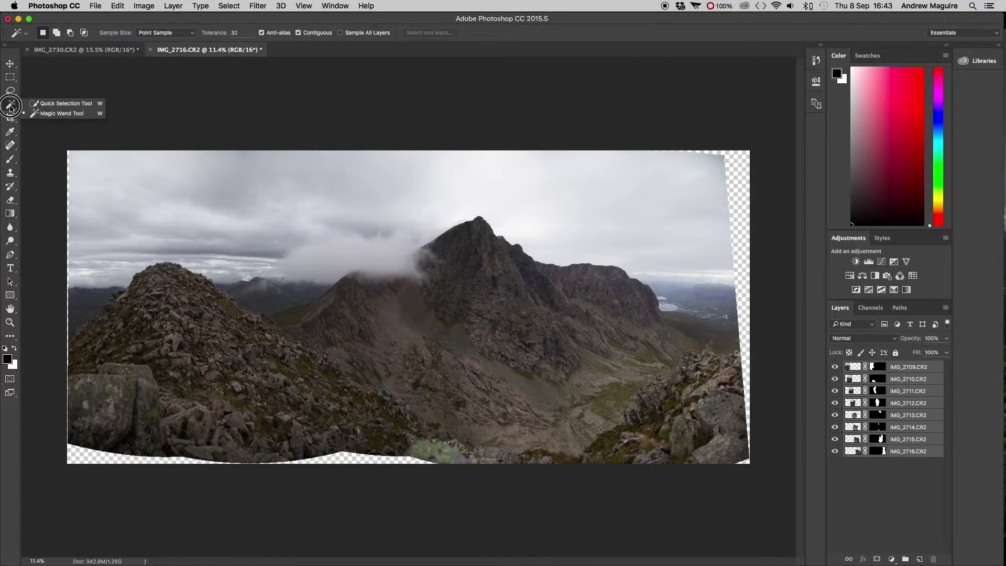
{"action": "left_click", "coordinate": [53, 114]}
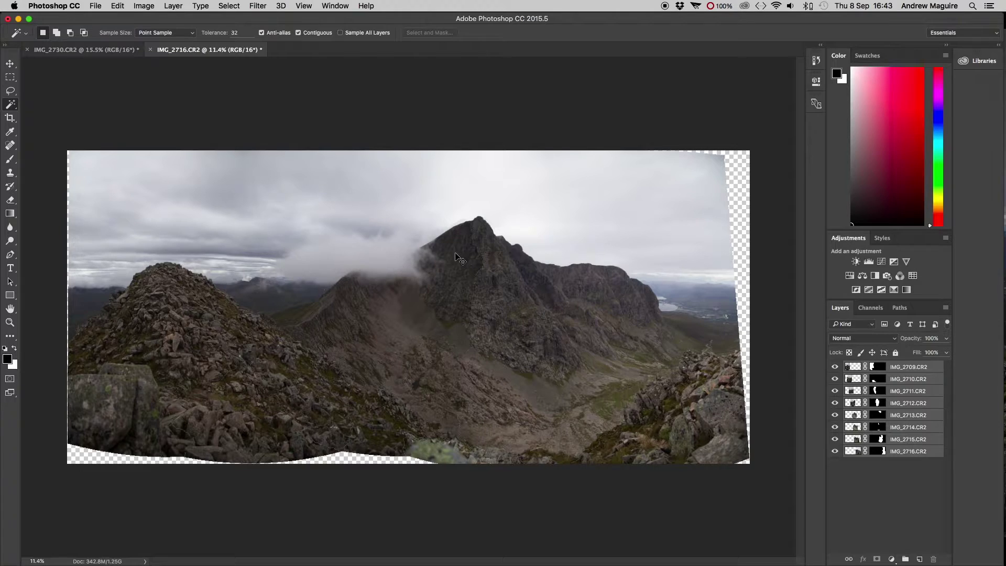
{"action": "key", "text": "super+alt+shift+e"}
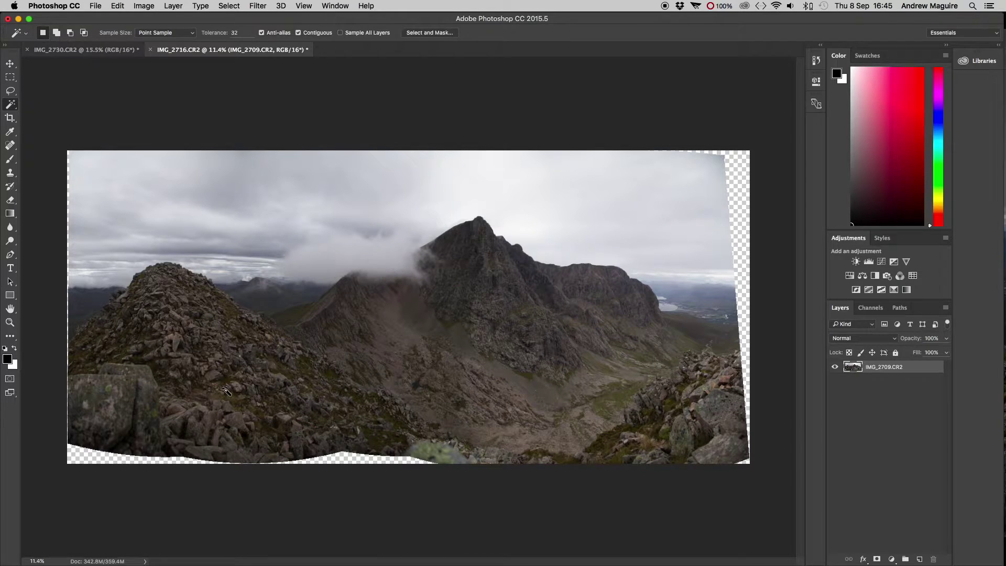
Step: Select the transparent area along the panorama's right edge and expand the selection by 10 pixels
{"action": "left_click", "coordinate": [738, 183]}
{"action": "left_click", "coordinate": [225, 6]}
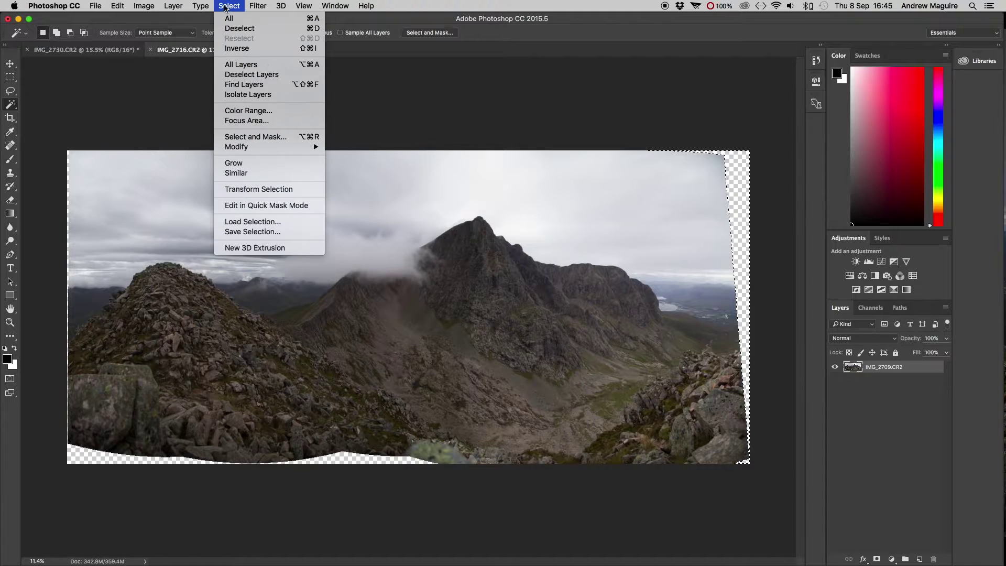
{"action": "mouse_move", "coordinate": [272, 148]}
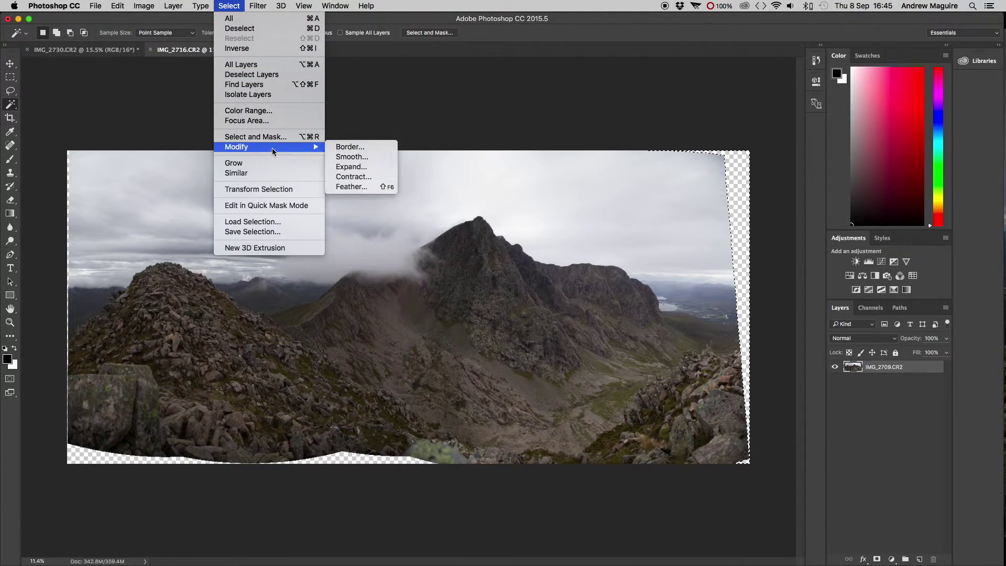
{"action": "left_click", "coordinate": [372, 165]}
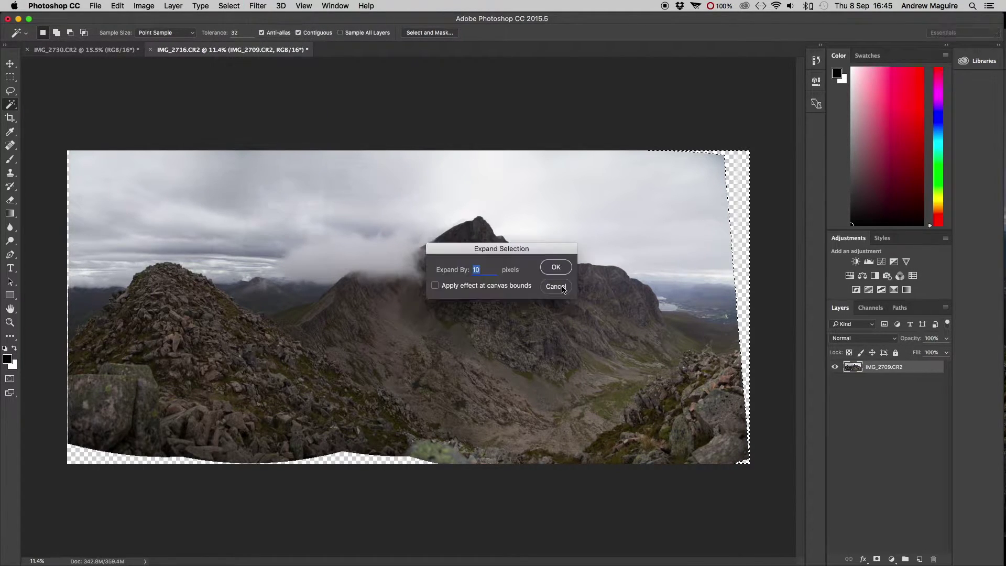
{"action": "left_click", "coordinate": [556, 268]}
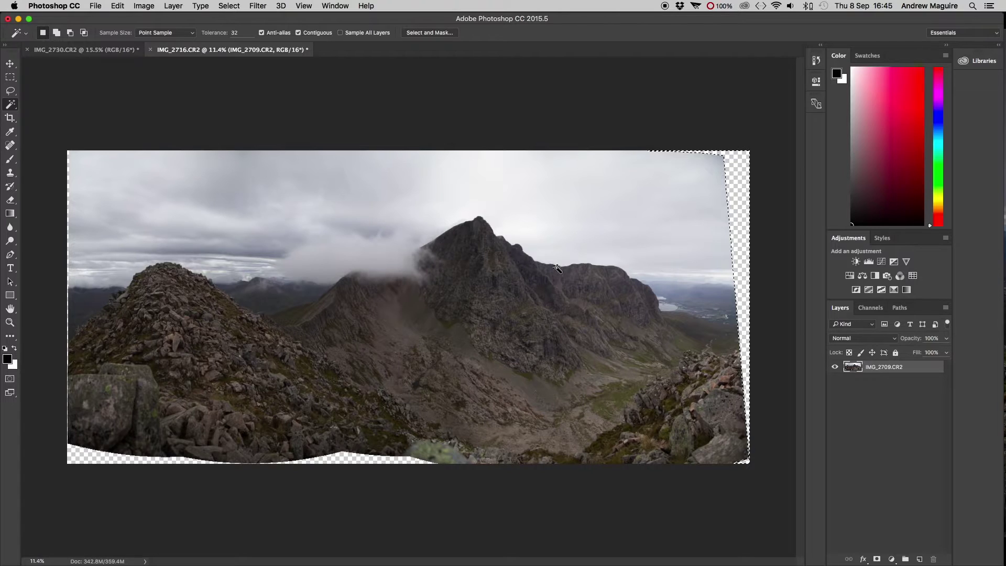
Step: Fill the selected right-edge area using Content-Aware with Color Adaptation, Normal mode and 100% opacity
{"action": "key", "text": "shift"}
{"action": "key", "text": "shift+BackSpace"}
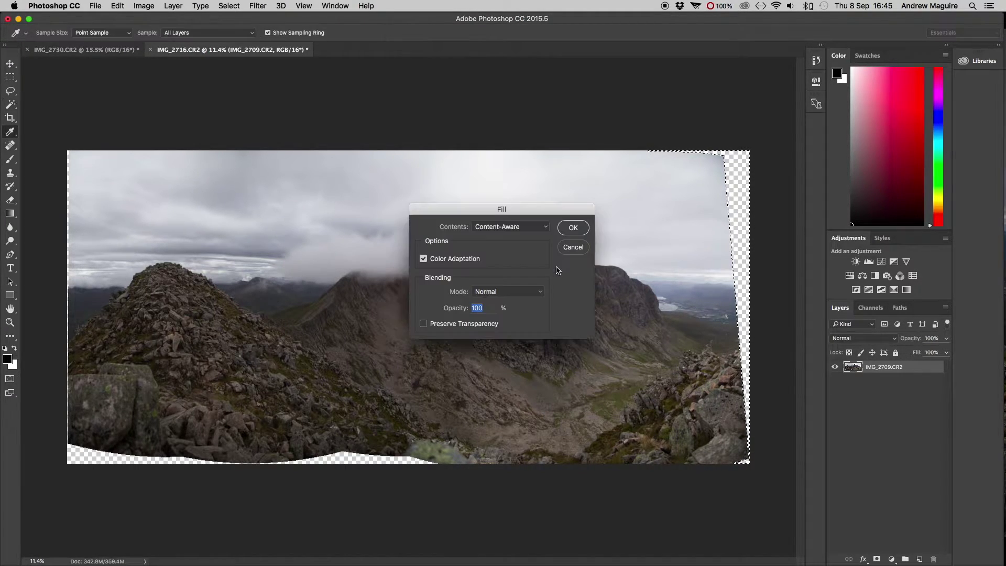
{"action": "left_click", "coordinate": [531, 227]}
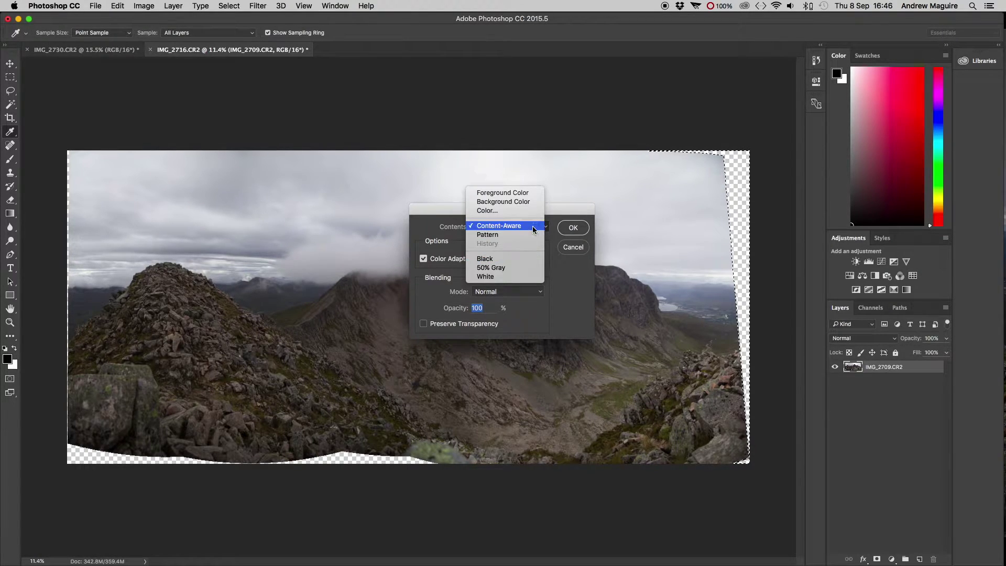
{"action": "left_click", "coordinate": [533, 228]}
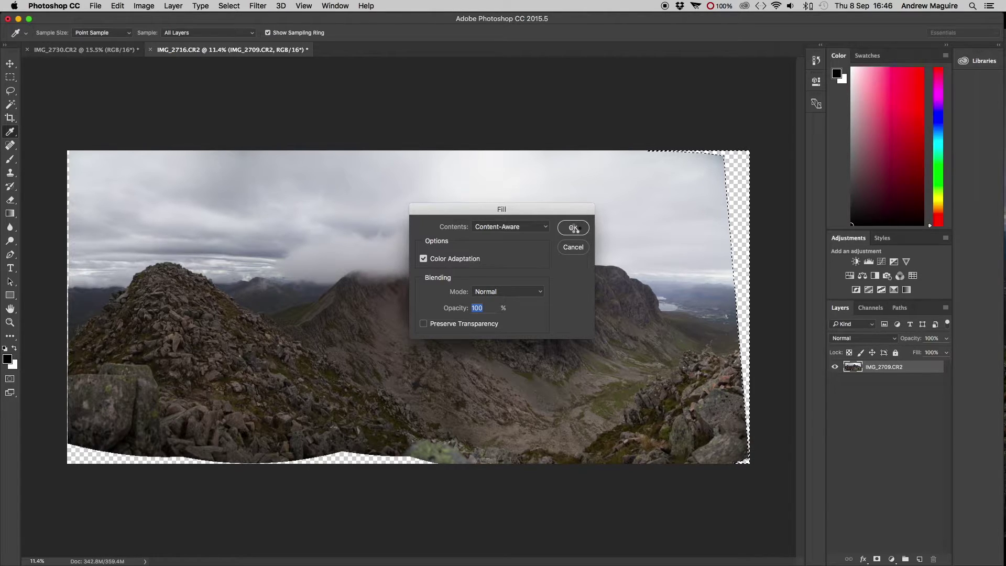
{"action": "left_click", "coordinate": [573, 228]}
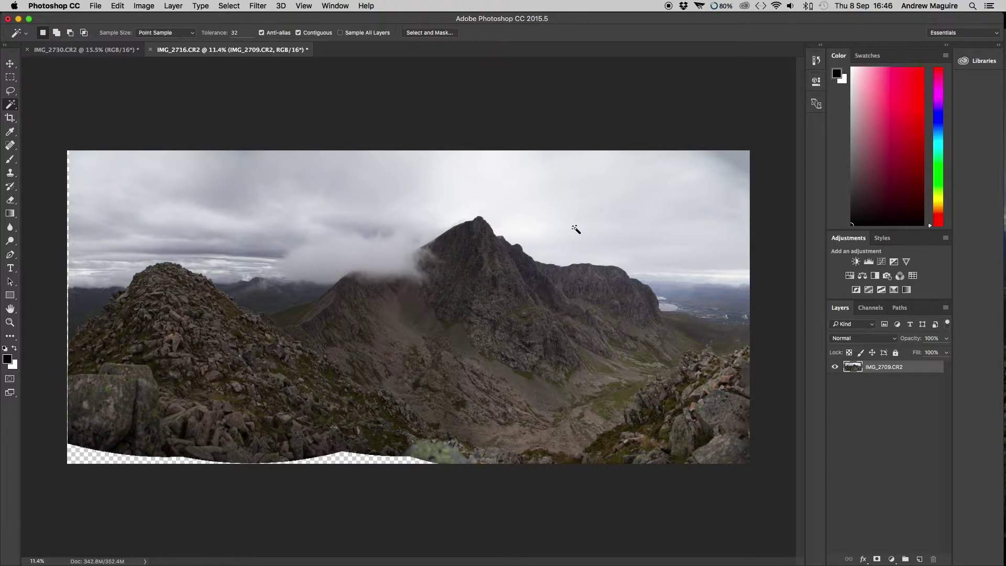
Step: Select the remaining transparent area along the panorama's left and lower edges and expand the selection by 10 pixels
{"action": "left_click", "coordinate": [350, 460]}
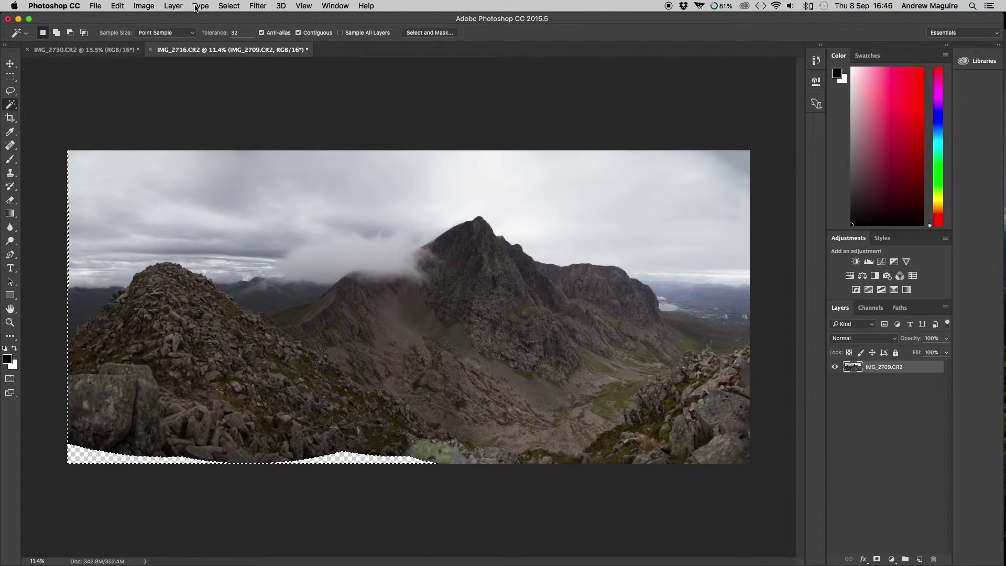
{"action": "left_click", "coordinate": [225, 6]}
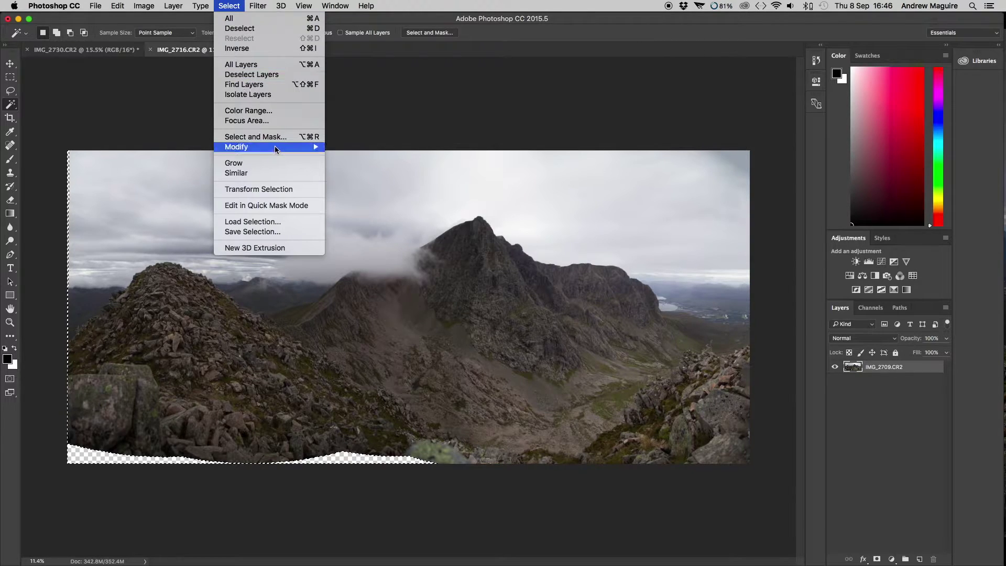
{"action": "mouse_move", "coordinate": [274, 146]}
{"action": "left_click", "coordinate": [379, 167]}
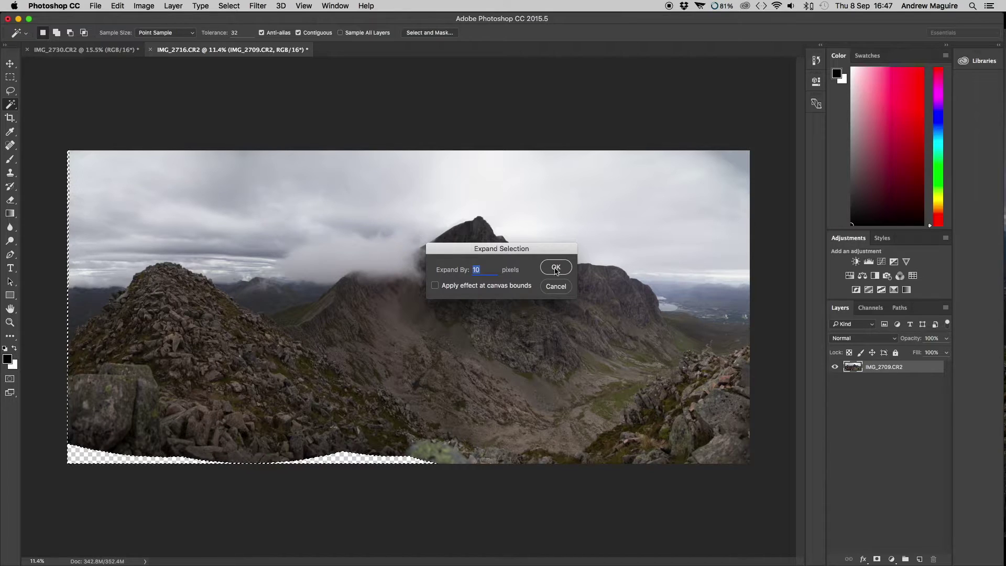
{"action": "left_click", "coordinate": [555, 267]}
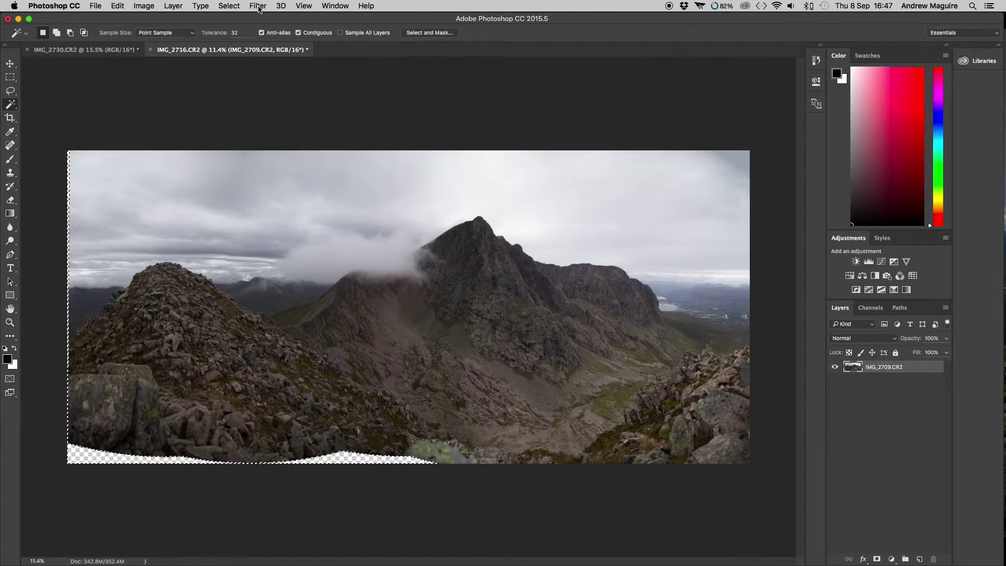
Step: Fill the selected left and lower border area with Content-Aware at 100% opacity, and deselect it
{"action": "key", "text": "shift+BackSpace"}
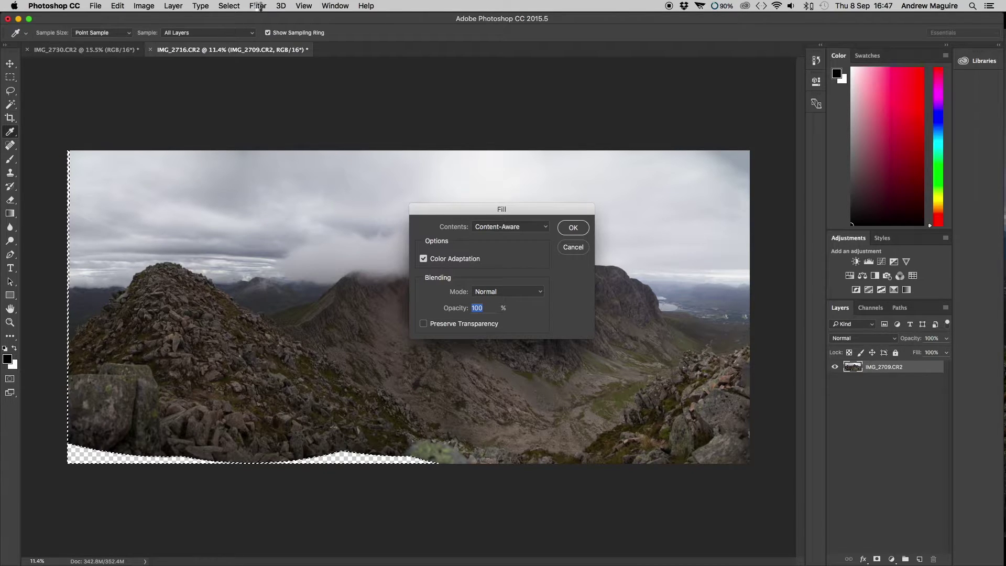
{"action": "left_click", "coordinate": [573, 227]}
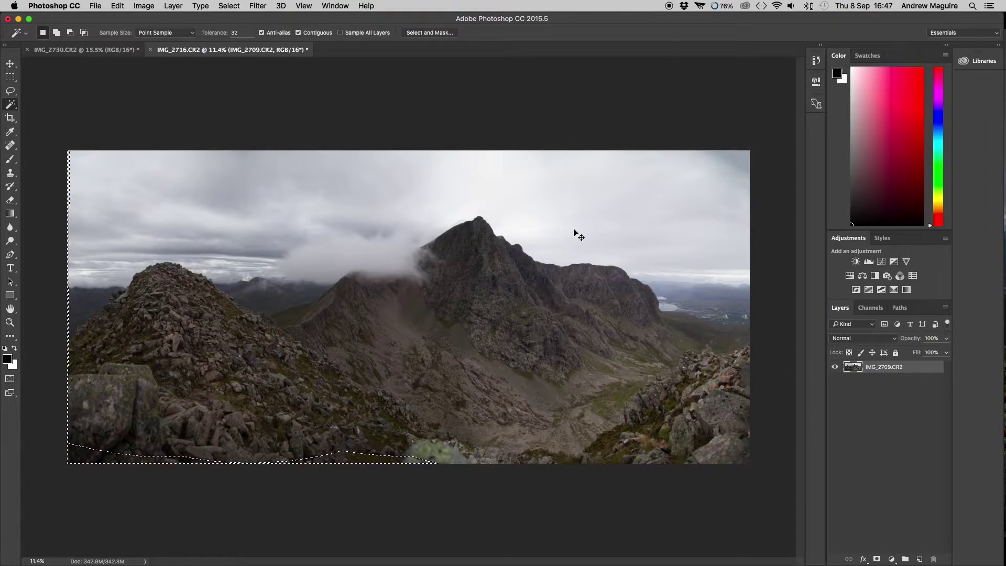
{"action": "key", "text": "super+d"}
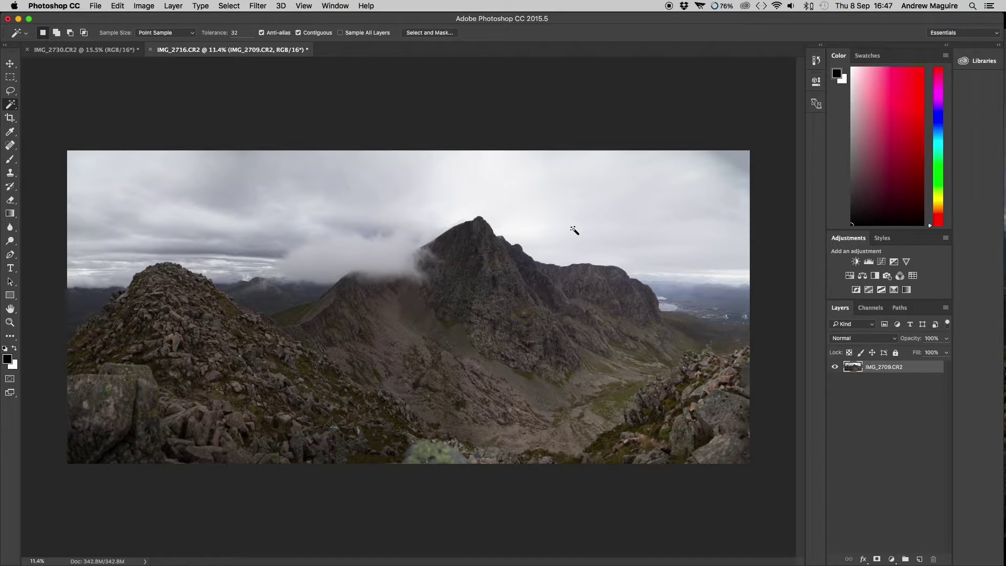
Step: Sample the dark rocky slope with the Clone Stamp and start cloning it over the pale green rock at the panorama's lower edge
{"action": "scroll", "coordinate": [427, 461], "scroll_direction": "up", "scroll_amount": 3}
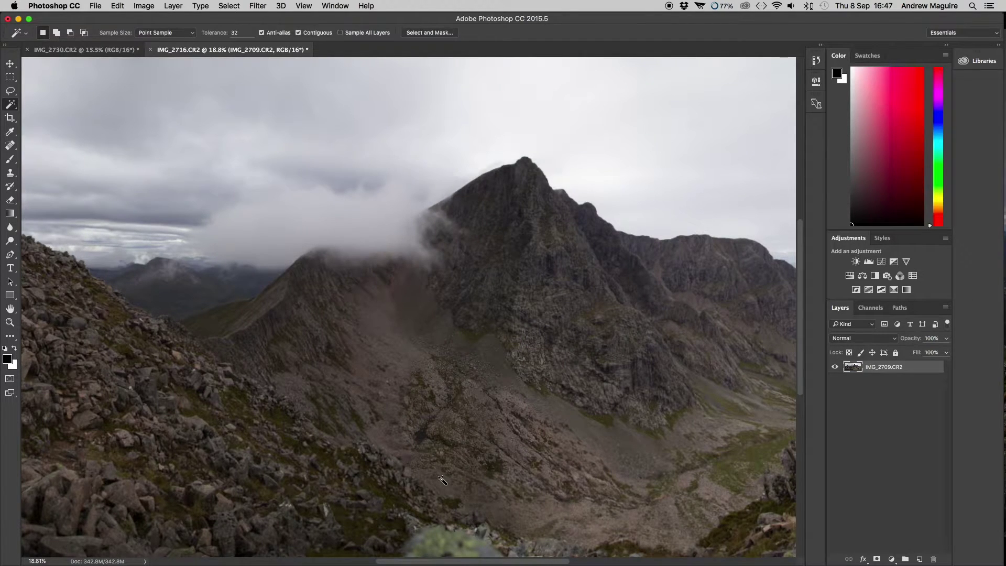
{"action": "scroll", "coordinate": [443, 481], "scroll_direction": "up", "scroll_amount": 5}
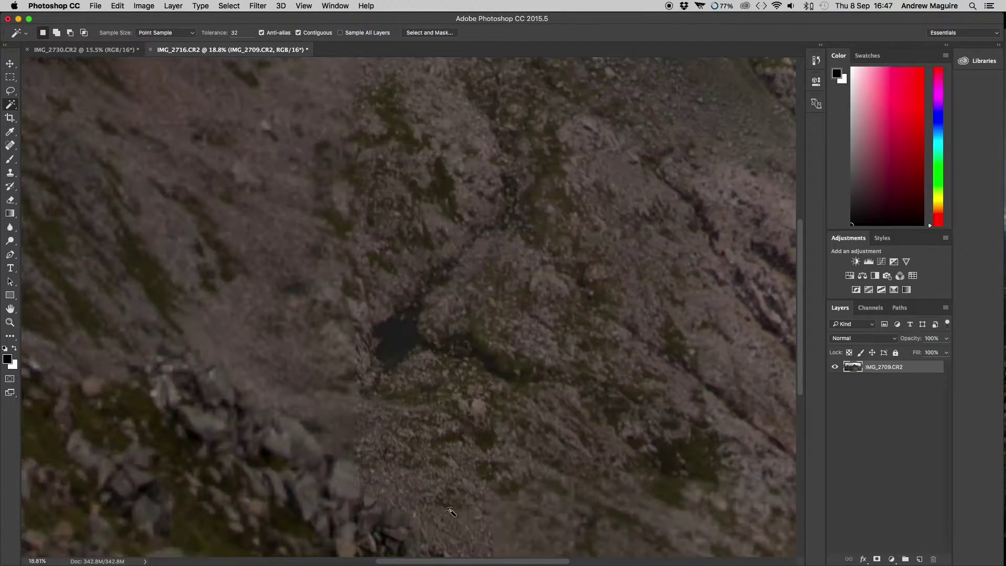
{"action": "scroll", "coordinate": [451, 511], "scroll_direction": "down", "scroll_amount": 5}
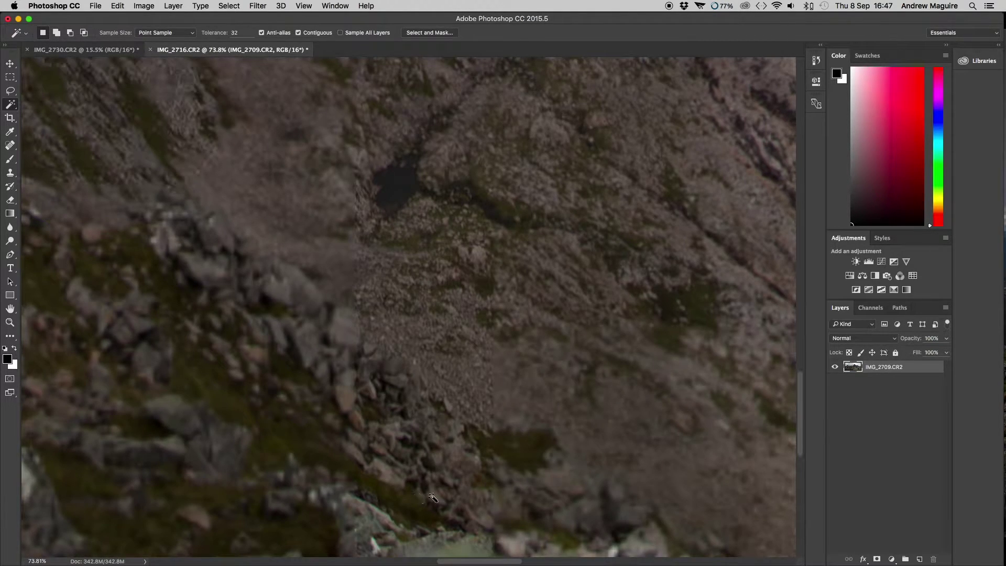
{"action": "scroll", "coordinate": [432, 496], "scroll_direction": "down", "scroll_amount": 8}
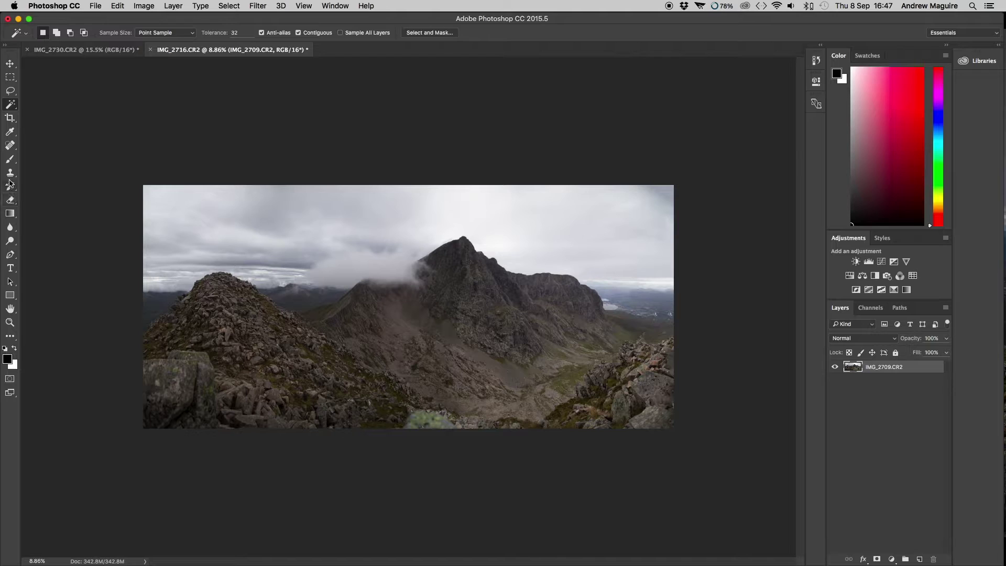
{"action": "left_click", "coordinate": [10, 173]}
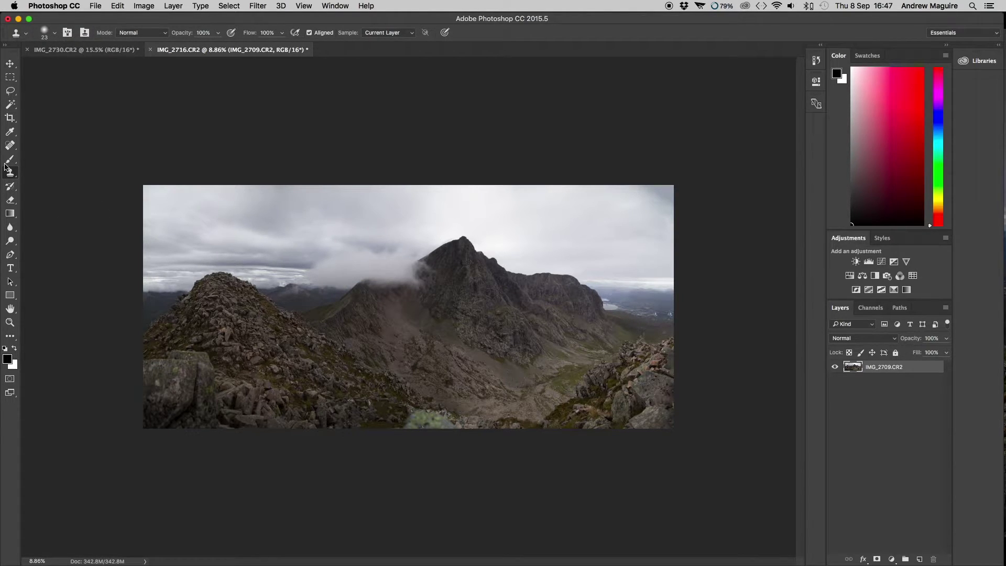
{"action": "left_click", "coordinate": [10, 173]}
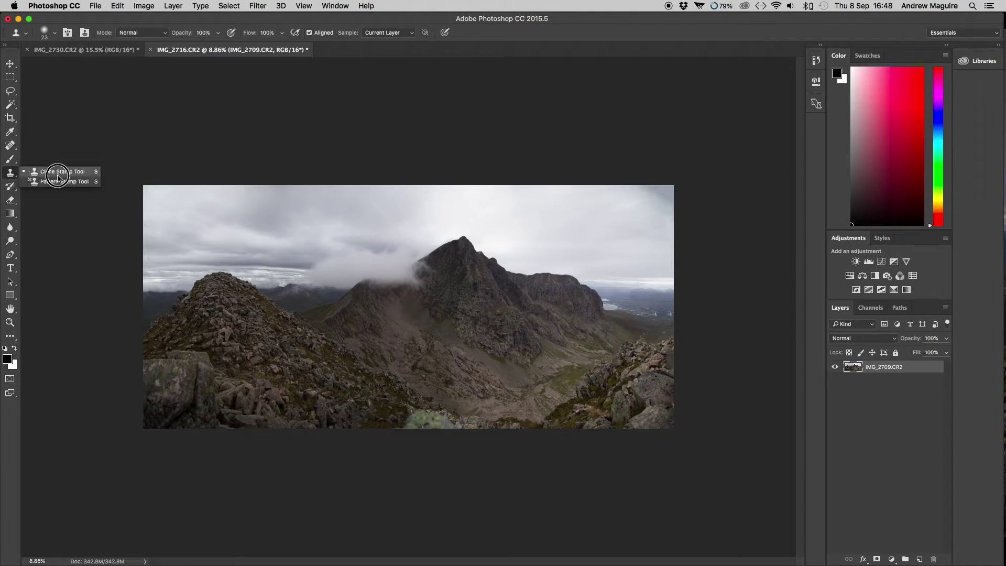
{"action": "left_click", "coordinate": [58, 174]}
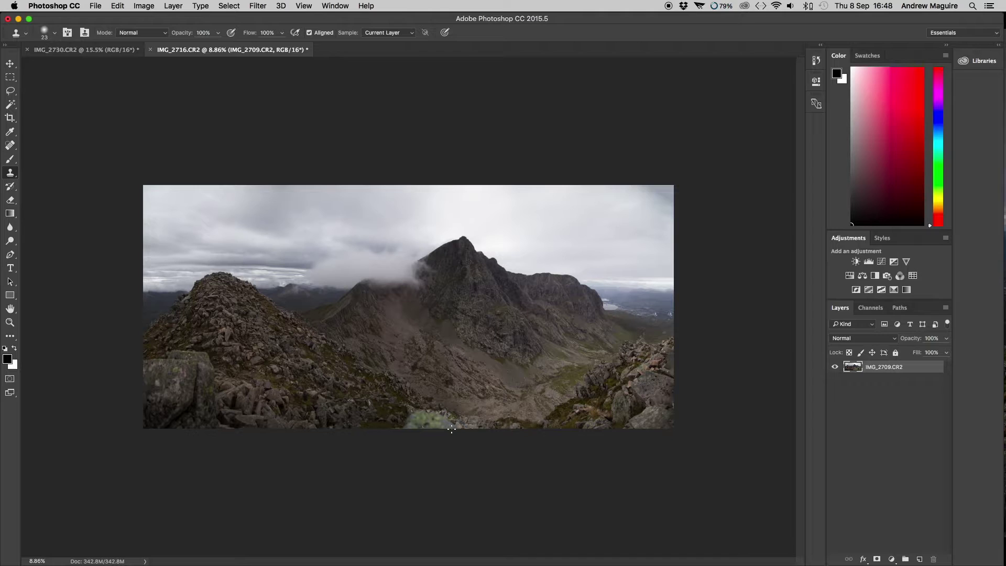
{"action": "left_click", "coordinate": [388, 404], "text": "alt"}
{"action": "left_click_drag", "start_coordinate": [416, 417], "coordinate": [419, 418]}
Step: Enlarge the Clone Stamp brush to 156 px, resample the dark slope and paint over the pale green rock along the lower edge
{"action": "left_click", "coordinate": [55, 35]}
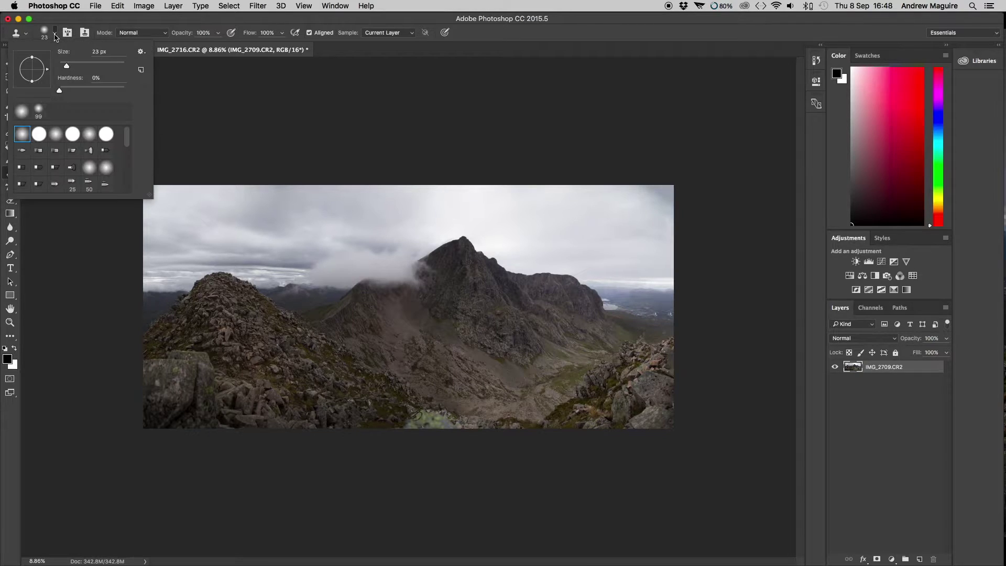
{"action": "left_click_drag", "start_coordinate": [60, 66], "coordinate": [101, 66]}
{"action": "left_click", "coordinate": [360, 404], "text": "alt"}
{"action": "mouse_move", "coordinate": [415, 411]}
{"action": "left_mouse_down"}
{"action": "mouse_move", "coordinate": [412, 419]}
{"action": "mouse_move", "coordinate": [448, 419]}
{"action": "mouse_move", "coordinate": [414, 428]}
{"action": "mouse_move", "coordinate": [464, 419]}
{"action": "mouse_move", "coordinate": [477, 429]}
{"action": "left_mouse_up"}
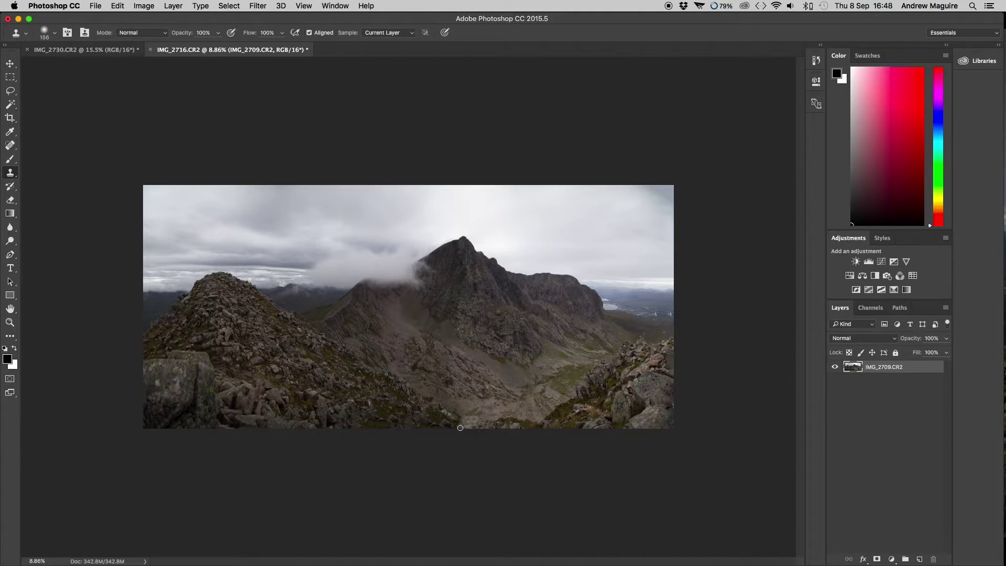
Step: Clone over the remaining light rock remnant between the dark slope and the valley floor at the image's lower edge
{"action": "scroll", "coordinate": [460, 417], "scroll_direction": "up", "scroll_amount": 3}
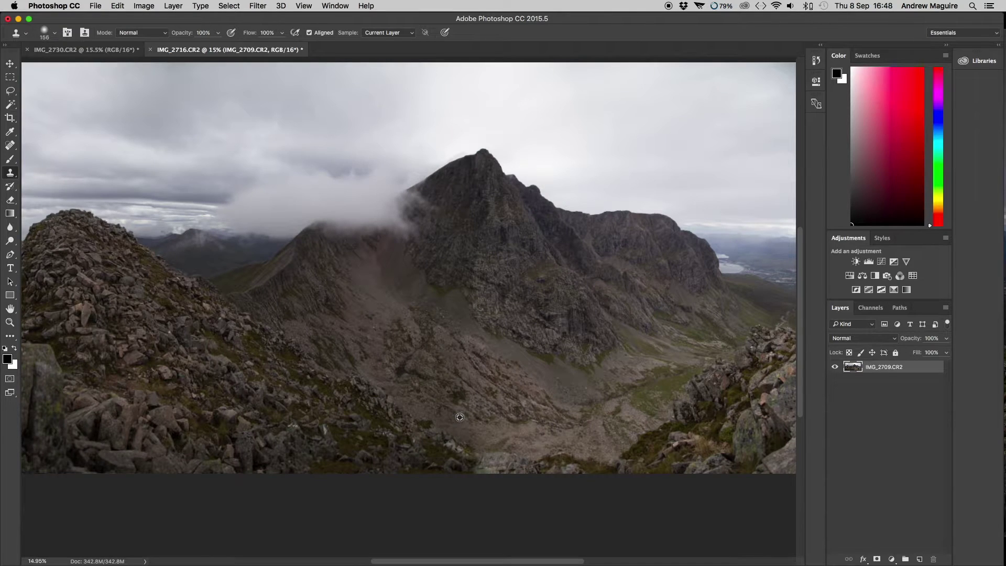
{"action": "scroll", "coordinate": [504, 447], "scroll_direction": "up", "scroll_amount": 2}
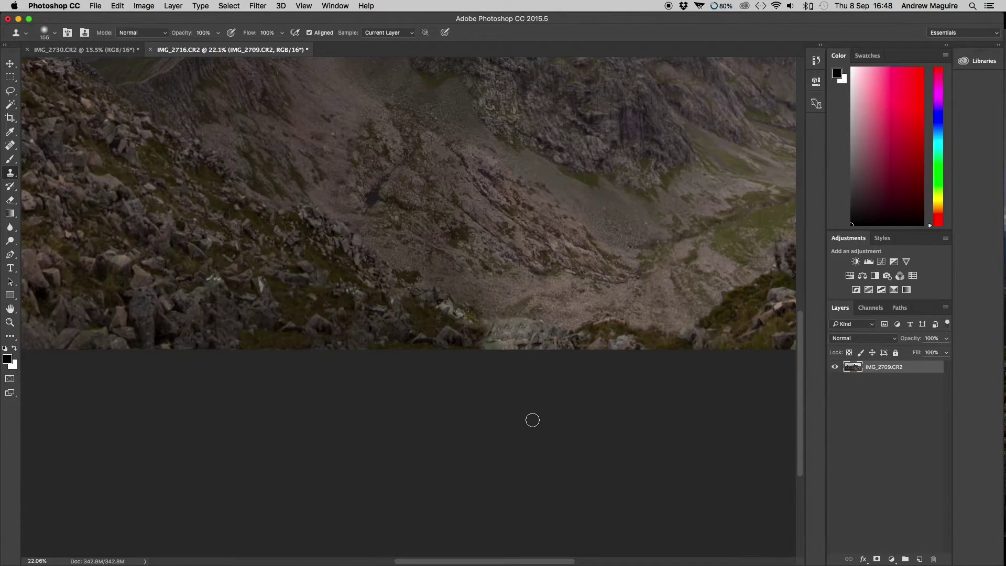
{"action": "scroll", "coordinate": [516, 294], "scroll_direction": "down", "scroll_amount": 5}
{"action": "scroll", "coordinate": [517, 294], "scroll_direction": "up", "scroll_amount": 3}
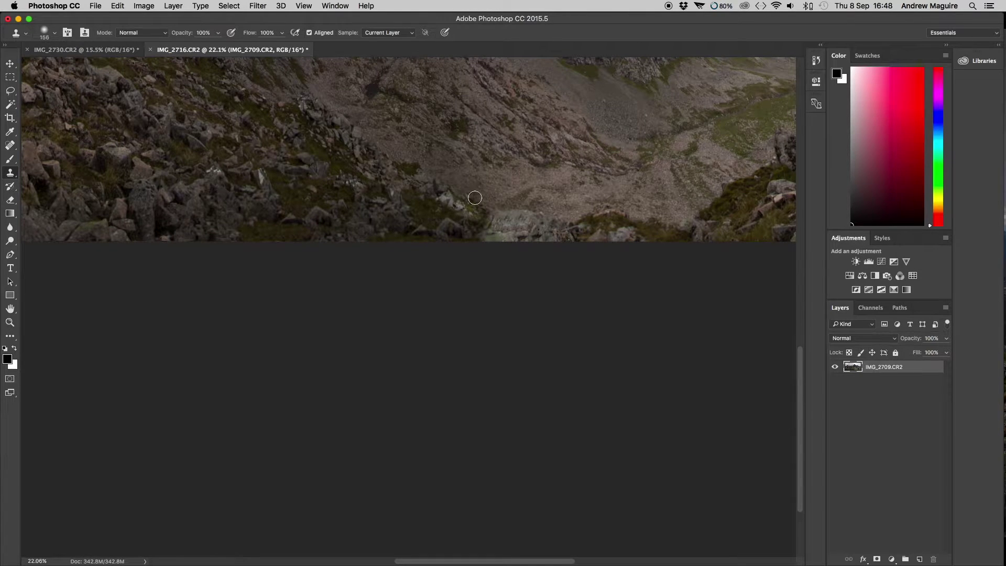
{"action": "mouse_move", "coordinate": [486, 213]}
{"action": "left_mouse_down"}
{"action": "mouse_move", "coordinate": [512, 229]}
{"action": "mouse_move", "coordinate": [493, 233]}
{"action": "mouse_move", "coordinate": [508, 206]}
{"action": "mouse_move", "coordinate": [529, 217]}
{"action": "mouse_move", "coordinate": [519, 214]}
{"action": "mouse_move", "coordinate": [536, 238]}
{"action": "mouse_move", "coordinate": [558, 221]}
{"action": "left_mouse_up"}
{"action": "scroll", "coordinate": [520, 191], "scroll_direction": "down", "scroll_amount": 3}
{"action": "scroll", "coordinate": [520, 191], "scroll_direction": "down", "scroll_amount": 4}
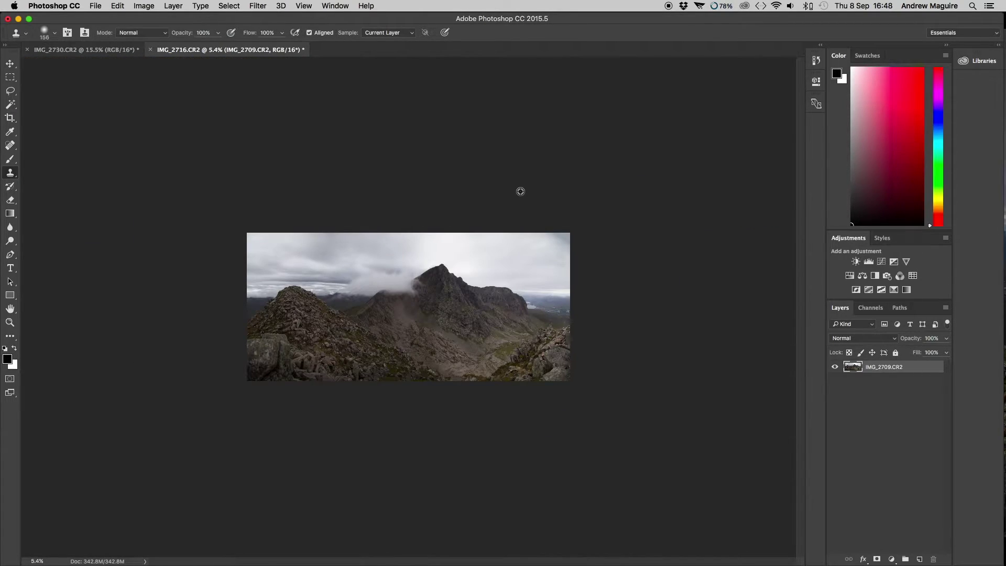
{"action": "scroll", "coordinate": [478, 289], "scroll_direction": "up", "scroll_amount": 3}
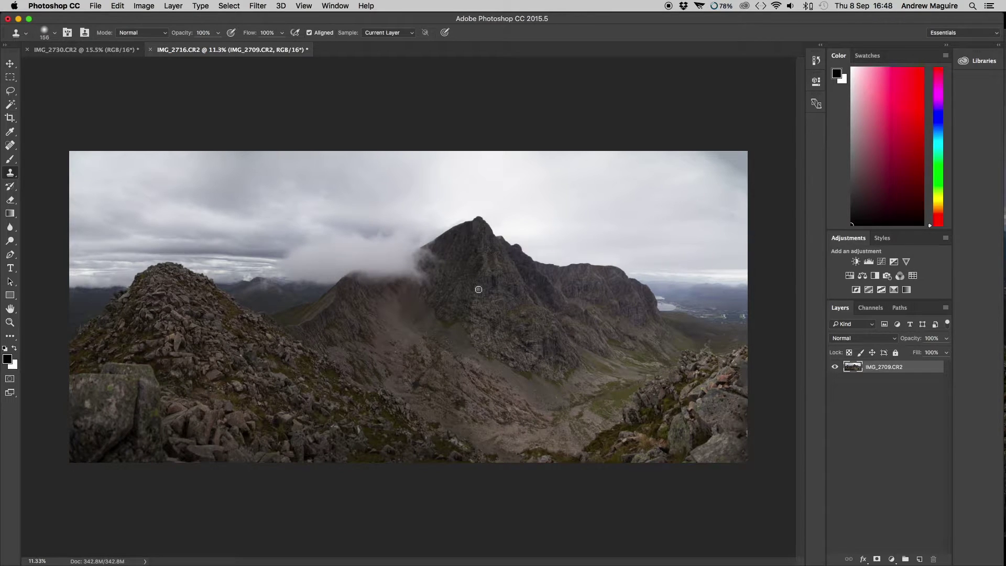
Step: Save the panorama as a JPEG named Ben Nevis Stitch in the Ben Nevis Jpeg folder
{"action": "left_click", "coordinate": [41, 6]}
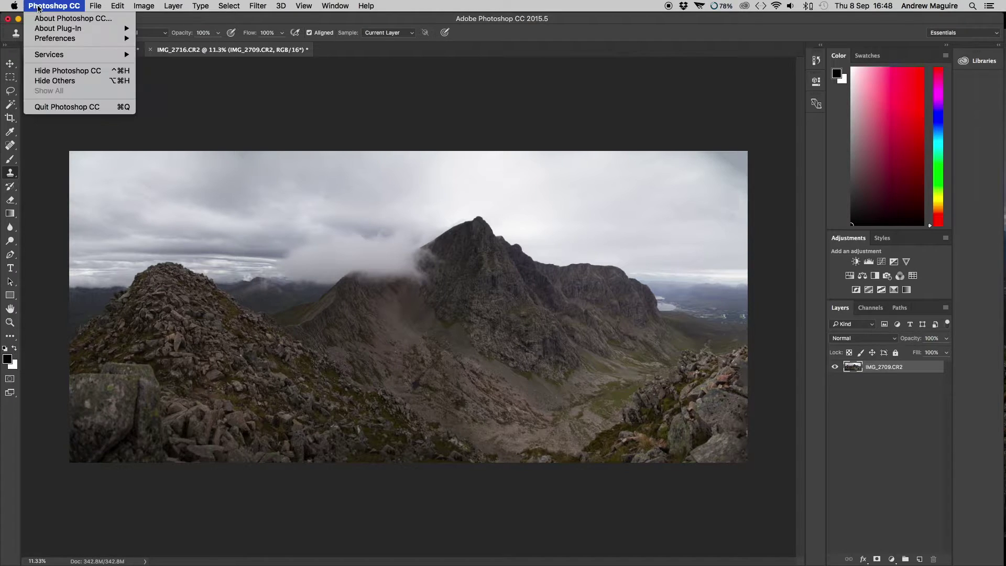
{"action": "left_click", "coordinate": [348, 184]}
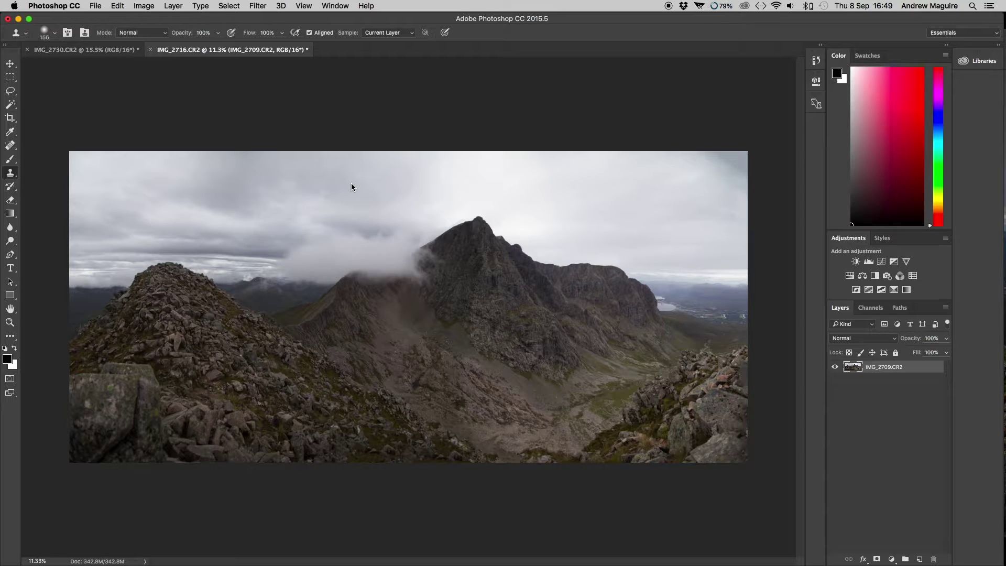
{"action": "key", "text": "super+shift+s"}
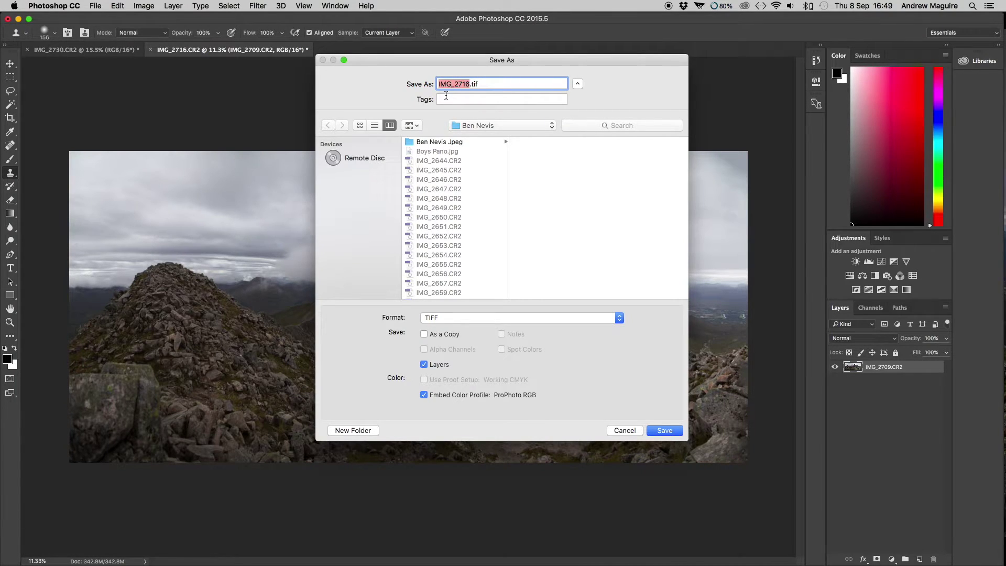
{"action": "type", "text": "Ben Nevis Stitch"}
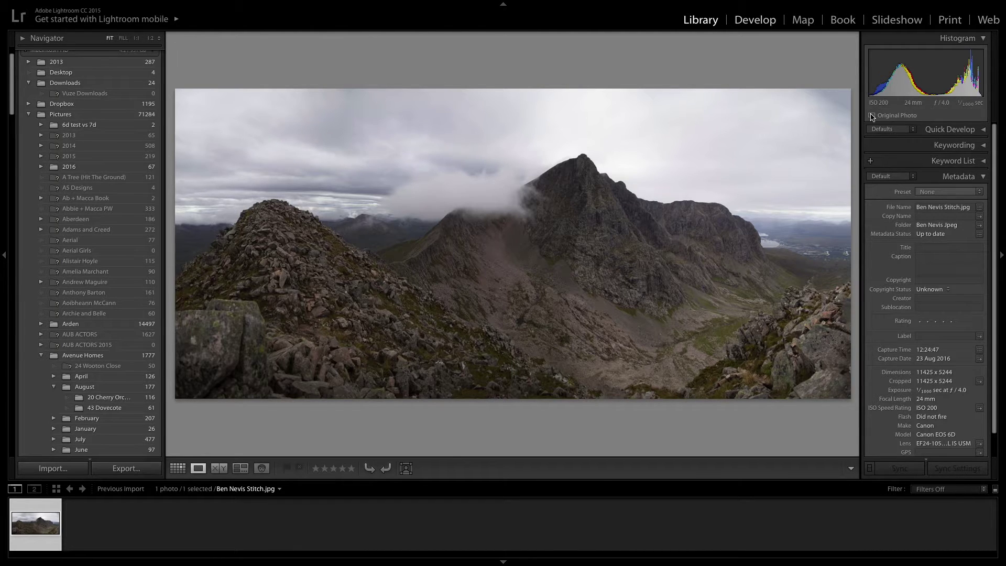
Step: Open Ben Nevis Stitch.jpg in Lightroom's Develop module and draw a graduated filter from above the sky down to the upper mountain slopes
{"action": "key", "text": "d"}
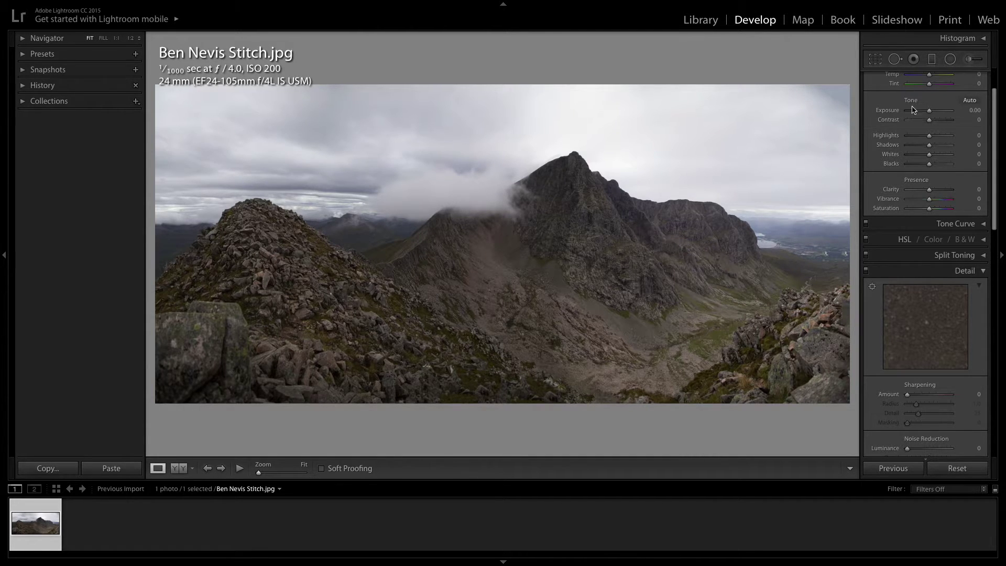
{"action": "scroll", "coordinate": [914, 110], "scroll_direction": "up", "scroll_amount": 3}
{"action": "left_click", "coordinate": [931, 58]}
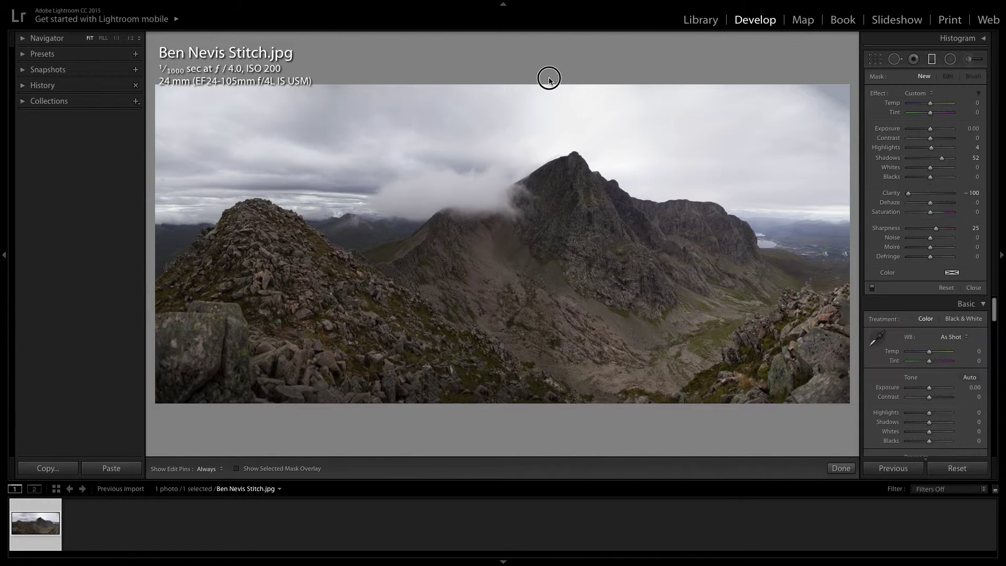
{"action": "left_click_drag", "start_coordinate": [547, 78], "coordinate": [555, 231]}
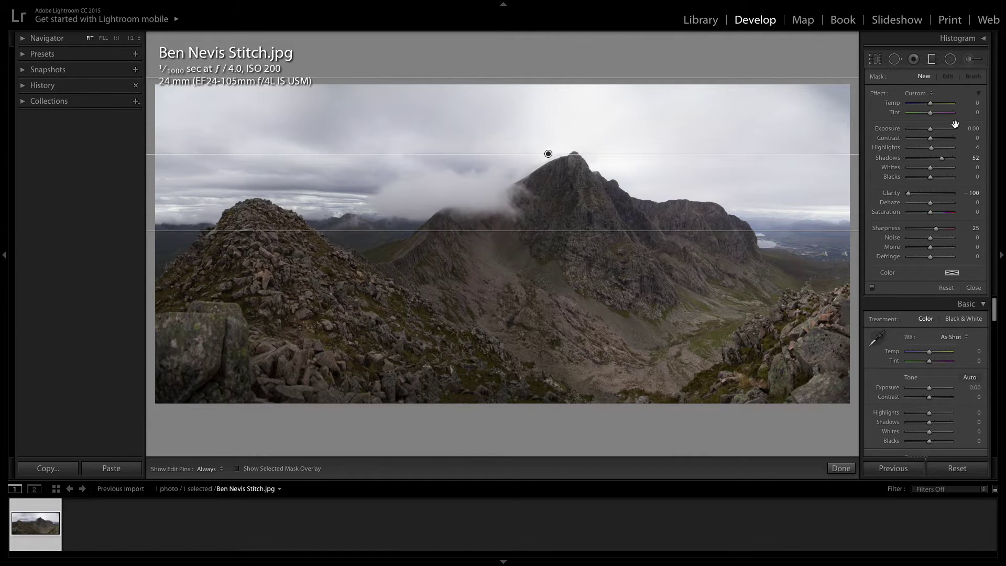
Step: Set the sky's graduated filter to Exposure -0.59, Highlights -2, Shadows -27, Whites 12, Blacks -36 and Clarity 0, and finish it
{"action": "left_click_drag", "start_coordinate": [941, 157], "coordinate": [924, 195]}
{"action": "double_click", "coordinate": [923, 196]}
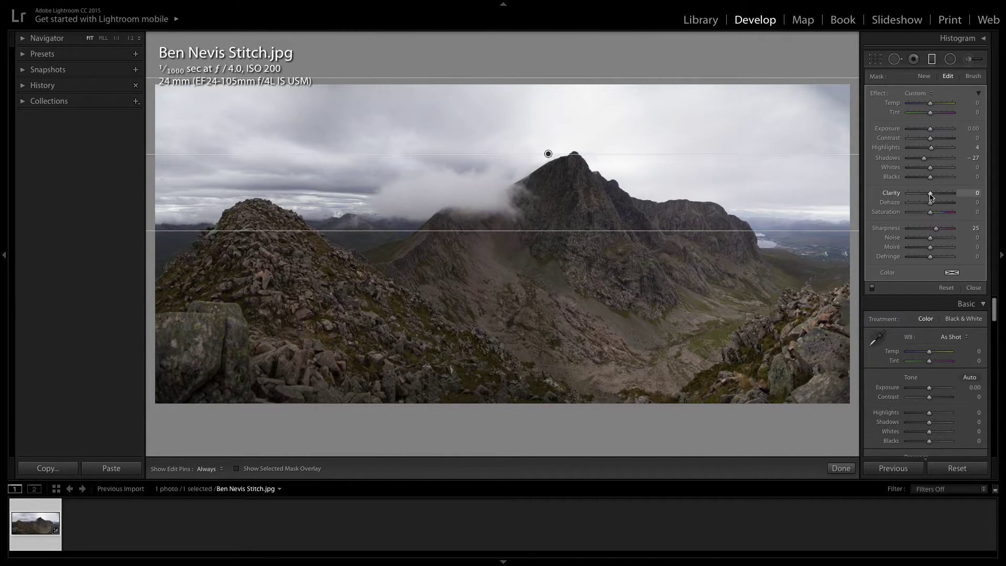
{"action": "left_click_drag", "start_coordinate": [930, 132], "coordinate": [915, 153]}
{"action": "mouse_move", "coordinate": [910, 153]}
{"action": "left_mouse_down"}
{"action": "mouse_move", "coordinate": [901, 157]}
{"action": "mouse_move", "coordinate": [929, 155]}
{"action": "left_mouse_up"}
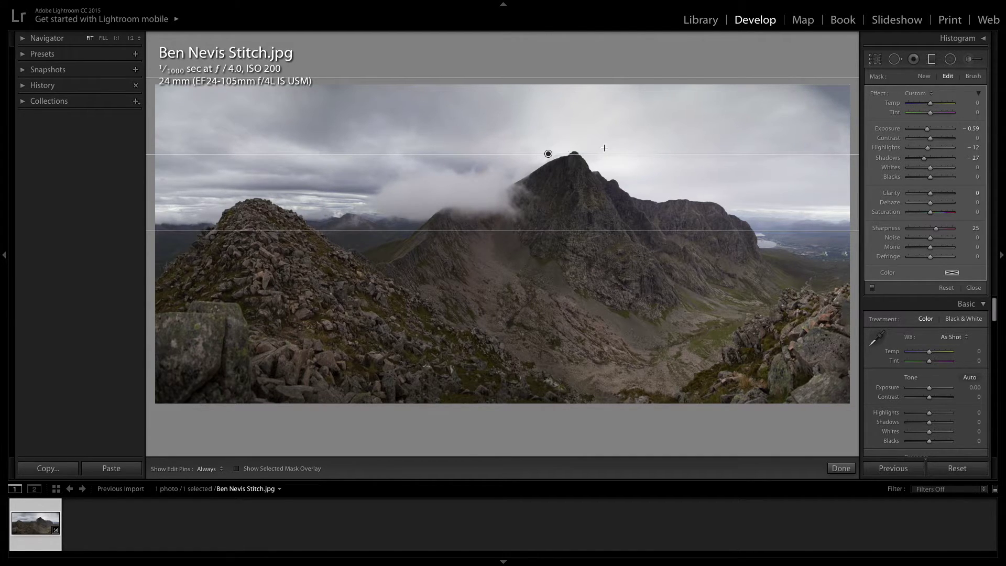
{"action": "left_click_drag", "start_coordinate": [925, 149], "coordinate": [928, 149]}
{"action": "mouse_move", "coordinate": [931, 168]}
{"action": "left_mouse_down"}
{"action": "mouse_move", "coordinate": [916, 168]}
{"action": "mouse_move", "coordinate": [938, 169]}
{"action": "mouse_move", "coordinate": [915, 179]}
{"action": "mouse_move", "coordinate": [932, 167]}
{"action": "mouse_move", "coordinate": [925, 179]}
{"action": "left_mouse_up"}
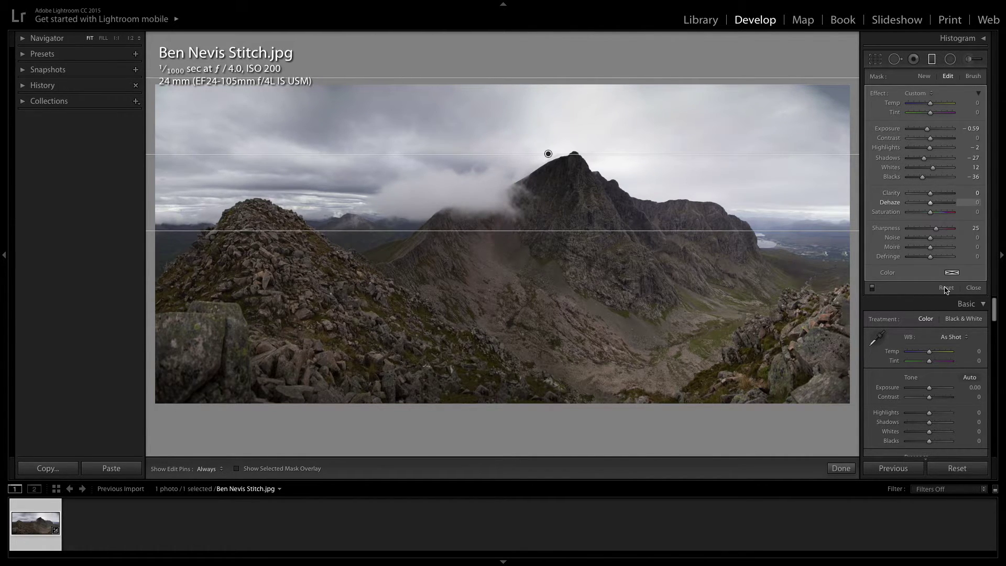
{"action": "left_click", "coordinate": [834, 470]}
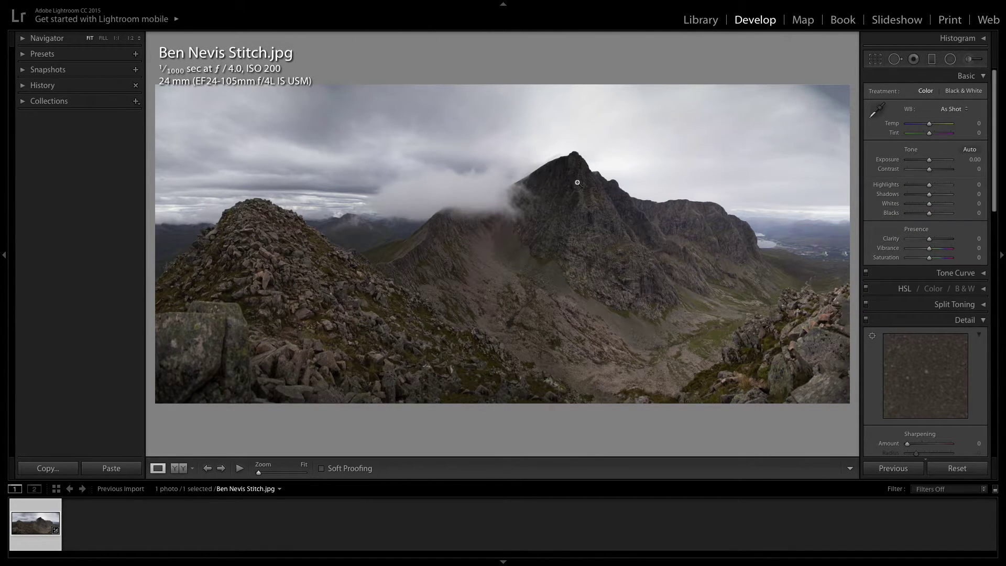
Step: Retouch the dark upper-right corner of the sky with Spot Removal at size 82, feather 29 and opacity 100
{"action": "left_click", "coordinate": [556, 161]}
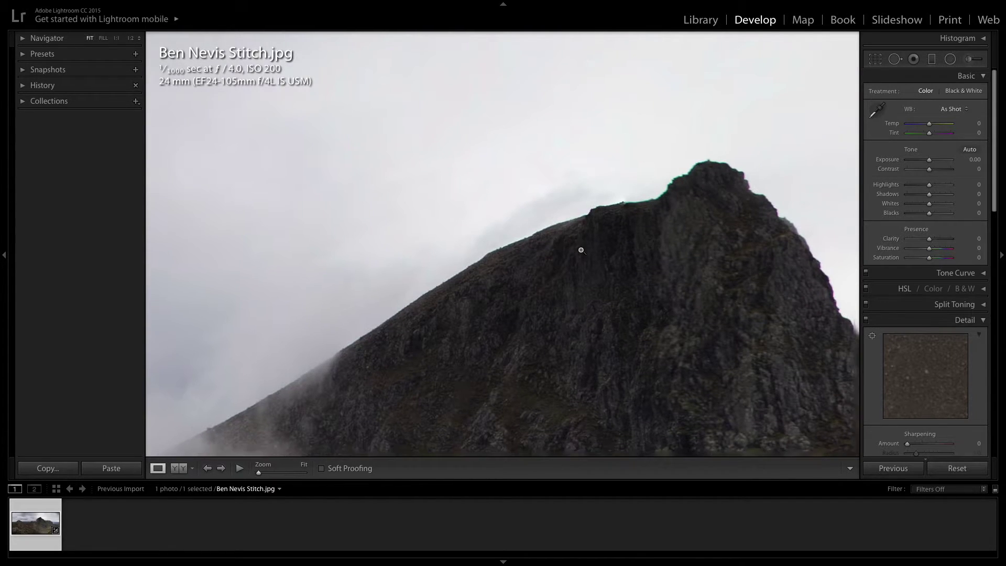
{"action": "left_click", "coordinate": [579, 243]}
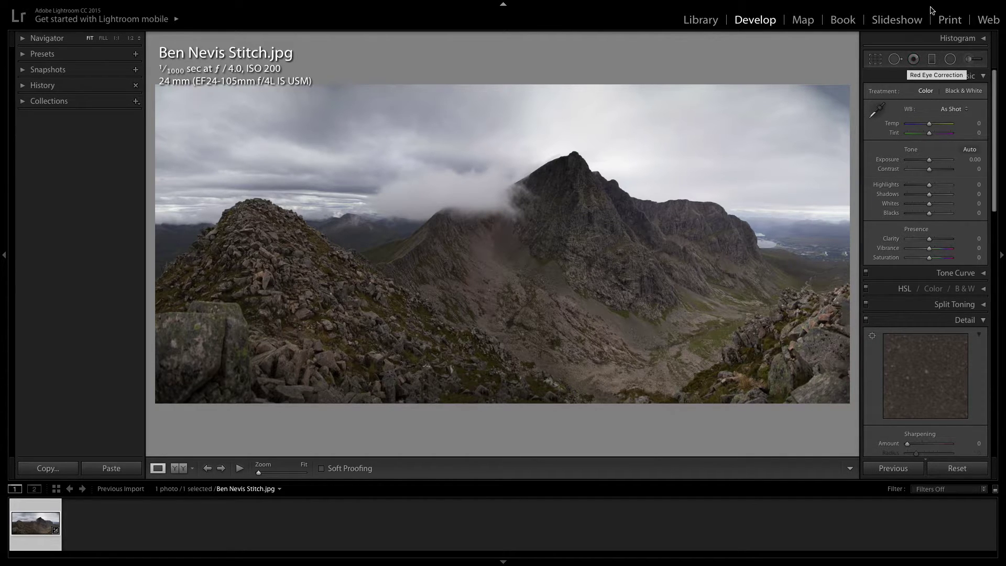
{"action": "left_click", "coordinate": [895, 59]}
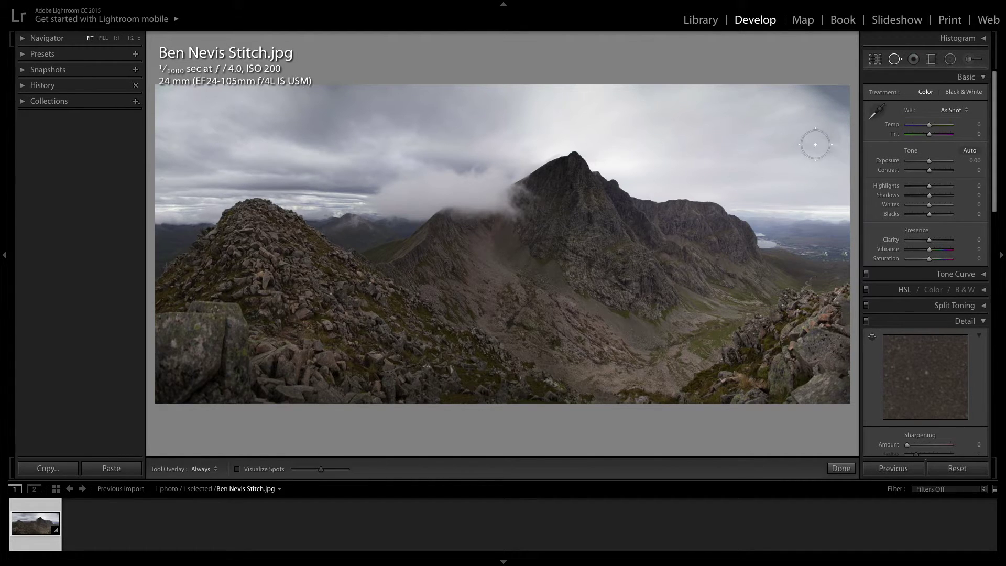
{"action": "mouse_move", "coordinate": [788, 143]}
{"action": "left_mouse_down"}
{"action": "mouse_move", "coordinate": [839, 132]}
{"action": "mouse_move", "coordinate": [830, 108]}
{"action": "mouse_move", "coordinate": [811, 105]}
{"action": "mouse_move", "coordinate": [828, 91]}
{"action": "mouse_move", "coordinate": [814, 92]}
{"action": "mouse_move", "coordinate": [832, 90]}
{"action": "mouse_move", "coordinate": [773, 99]}
{"action": "left_mouse_up"}
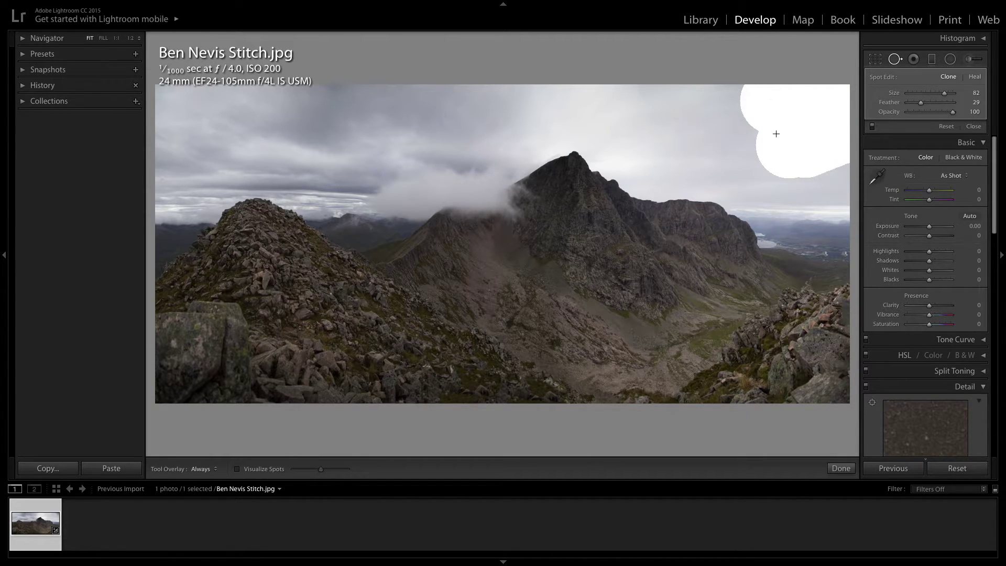
{"action": "left_click_drag", "start_coordinate": [778, 142], "coordinate": [777, 143]}
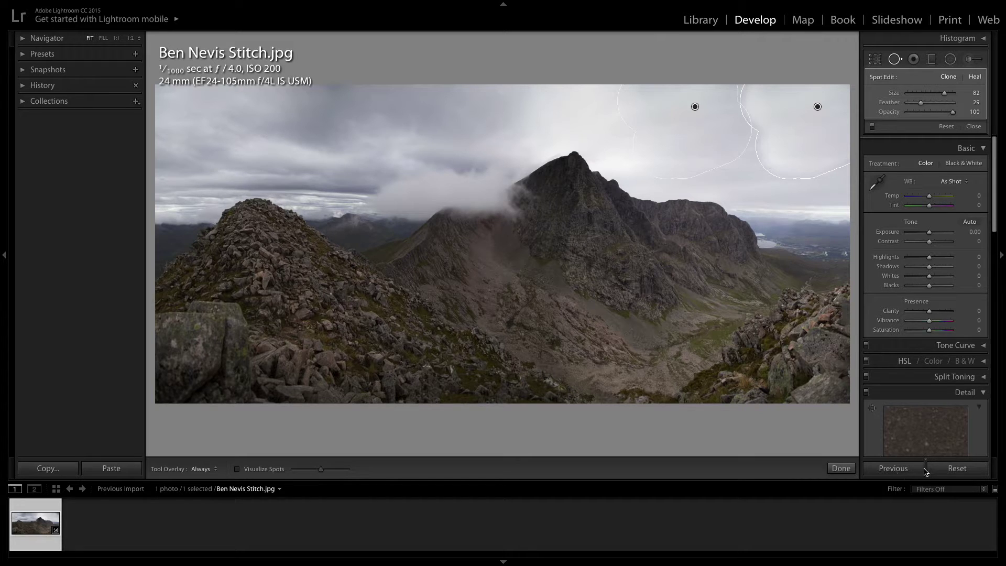
{"action": "left_click", "coordinate": [846, 469]}
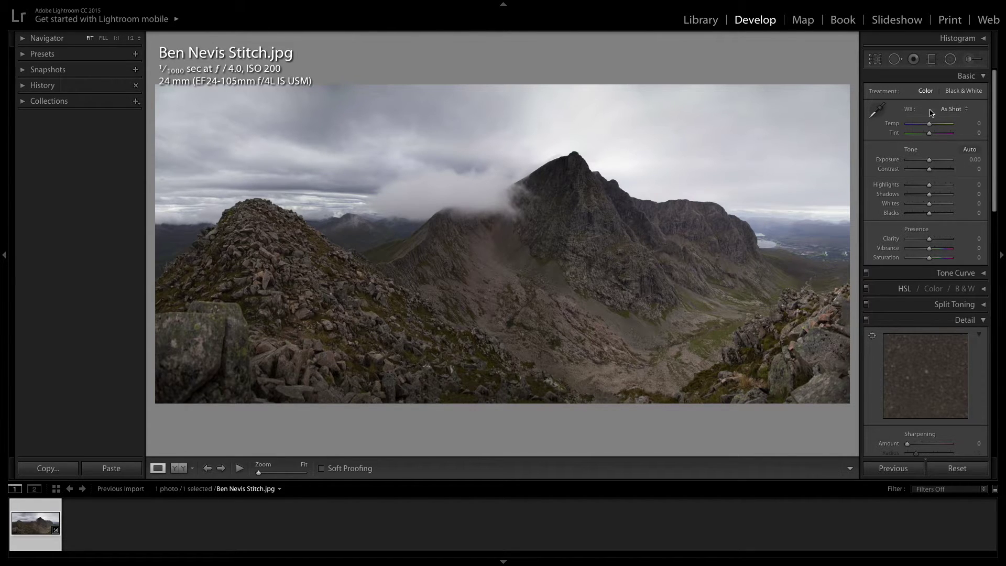
Step: Start an Adjustment Brush mask with its overlay shown and paint the left rocky peak down to the lower foreground rocks at size 7
{"action": "left_click", "coordinate": [968, 59]}
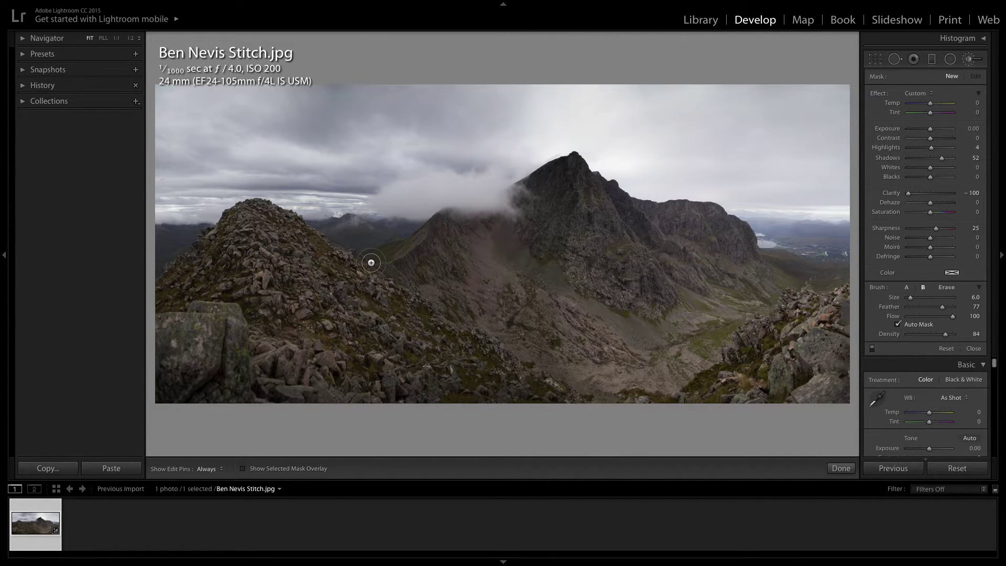
{"action": "scroll", "coordinate": [247, 270], "scroll_direction": "up", "scroll_amount": 5}
{"action": "scroll", "coordinate": [272, 270], "scroll_direction": "down", "scroll_amount": 4}
{"action": "left_click", "coordinate": [295, 470]}
{"action": "key", "text": "h"}
{"action": "mouse_move", "coordinate": [273, 309]}
{"action": "left_mouse_down"}
{"action": "mouse_move", "coordinate": [242, 225]}
{"action": "mouse_move", "coordinate": [259, 212]}
{"action": "mouse_move", "coordinate": [242, 218]}
{"action": "mouse_move", "coordinate": [240, 242]}
{"action": "left_mouse_up"}
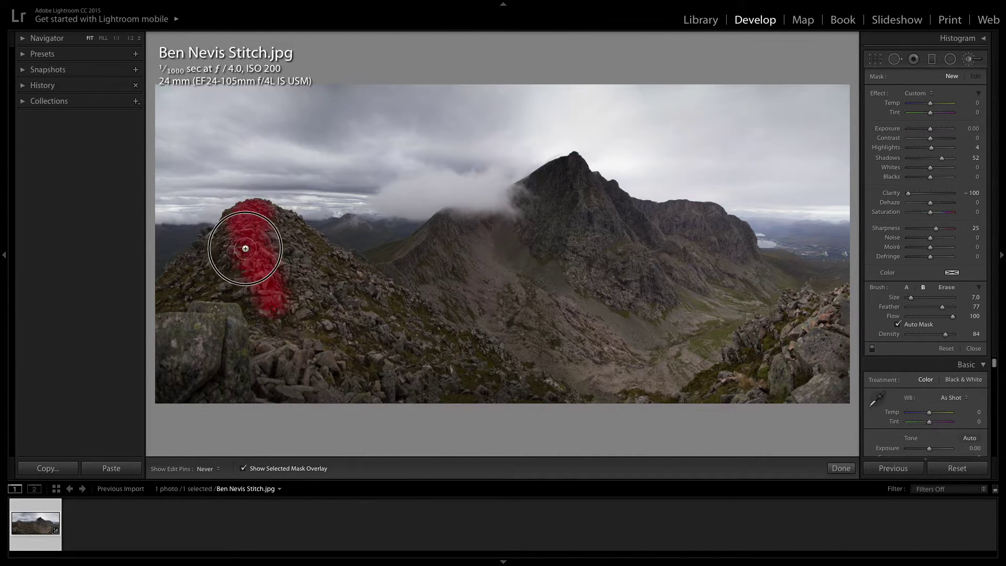
{"action": "mouse_move", "coordinate": [276, 316]}
{"action": "left_mouse_down"}
{"action": "mouse_move", "coordinate": [296, 392]}
{"action": "mouse_move", "coordinate": [297, 365]}
{"action": "mouse_move", "coordinate": [318, 374]}
{"action": "mouse_move", "coordinate": [314, 354]}
{"action": "mouse_move", "coordinate": [327, 378]}
{"action": "mouse_move", "coordinate": [308, 347]}
{"action": "mouse_move", "coordinate": [337, 403]}
{"action": "mouse_move", "coordinate": [432, 382]}
{"action": "left_mouse_up"}
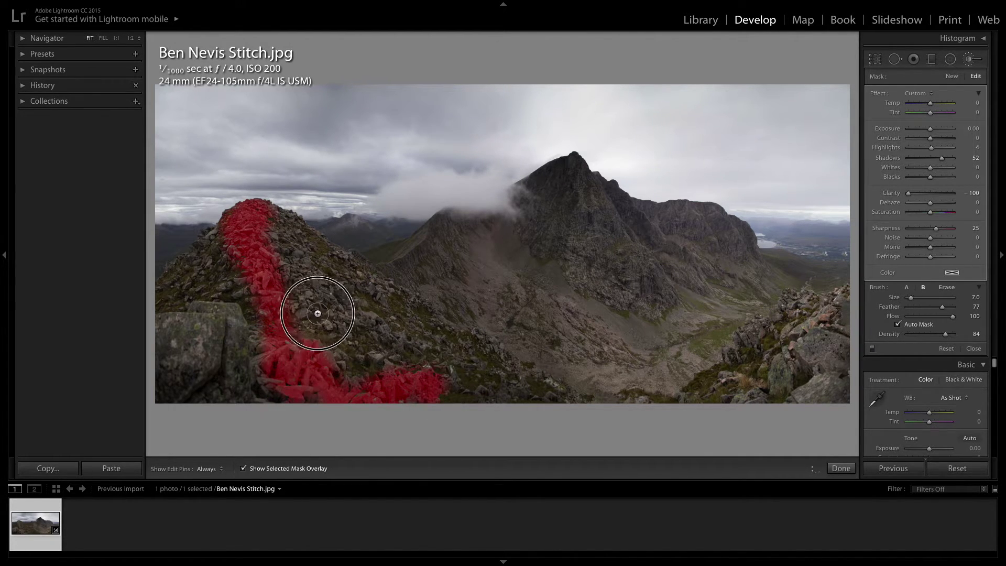
{"action": "left_click_drag", "start_coordinate": [280, 241], "coordinate": [273, 218]}
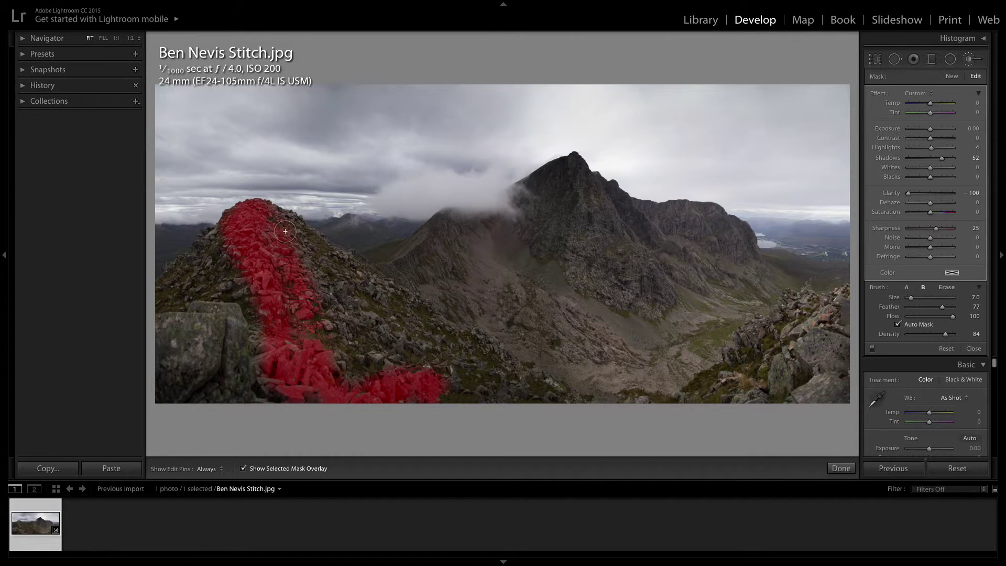
Step: Extend the brush mask along the ridge to the slope beneath the cloud, and widen it over the left peak and bottom foreground rocks
{"action": "key", "text": "h"}
{"action": "mouse_move", "coordinate": [284, 222]}
{"action": "left_mouse_down"}
{"action": "mouse_move", "coordinate": [328, 251]}
{"action": "mouse_move", "coordinate": [377, 265]}
{"action": "mouse_move", "coordinate": [443, 220]}
{"action": "left_mouse_up"}
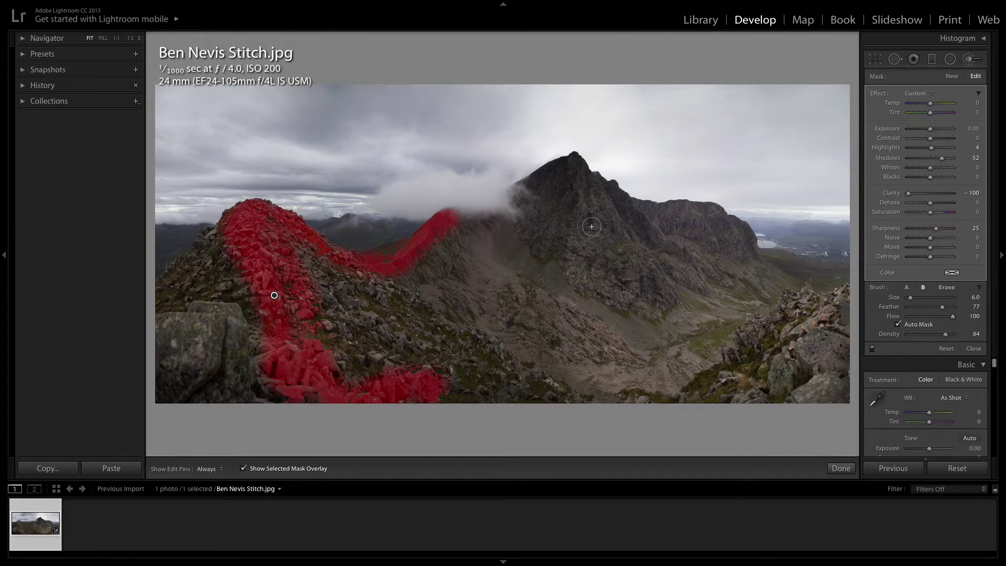
{"action": "key", "text": "h"}
{"action": "key", "text": "h"}
{"action": "key", "text": "h"}
{"action": "mouse_move", "coordinate": [416, 289]}
{"action": "left_mouse_down"}
{"action": "mouse_move", "coordinate": [448, 242]}
{"action": "mouse_move", "coordinate": [412, 274]}
{"action": "left_mouse_up"}
{"action": "key", "text": "h"}
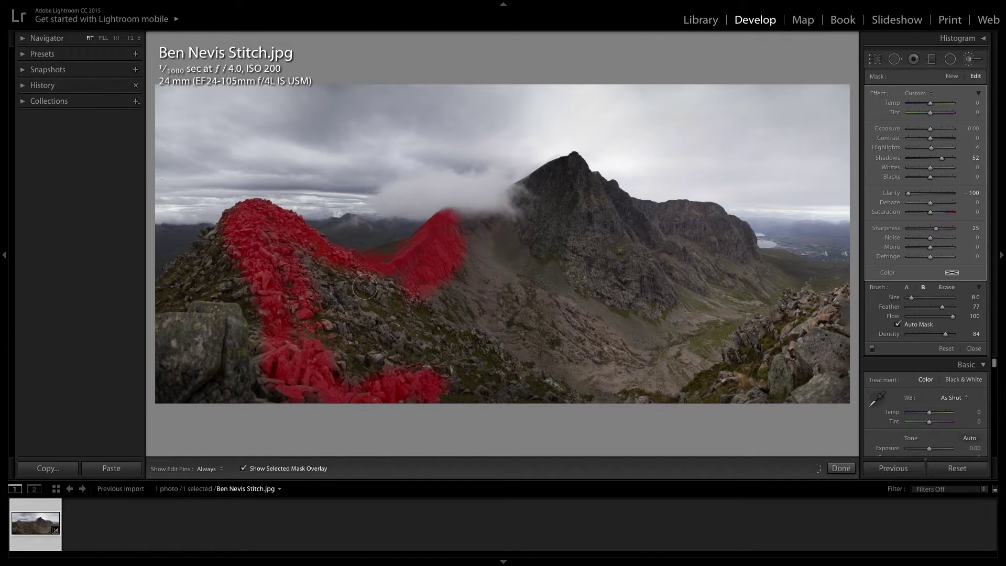
{"action": "key", "text": "h"}
{"action": "mouse_move", "coordinate": [317, 301]}
{"action": "left_mouse_down"}
{"action": "mouse_move", "coordinate": [308, 257]}
{"action": "mouse_move", "coordinate": [337, 335]}
{"action": "mouse_move", "coordinate": [304, 331]}
{"action": "mouse_move", "coordinate": [304, 308]}
{"action": "mouse_move", "coordinate": [283, 276]}
{"action": "mouse_move", "coordinate": [293, 318]}
{"action": "left_mouse_up"}
{"action": "key", "text": "h"}
{"action": "mouse_move", "coordinate": [469, 398]}
{"action": "left_mouse_down"}
{"action": "mouse_move", "coordinate": [438, 393]}
{"action": "mouse_move", "coordinate": [516, 400]}
{"action": "left_mouse_up"}
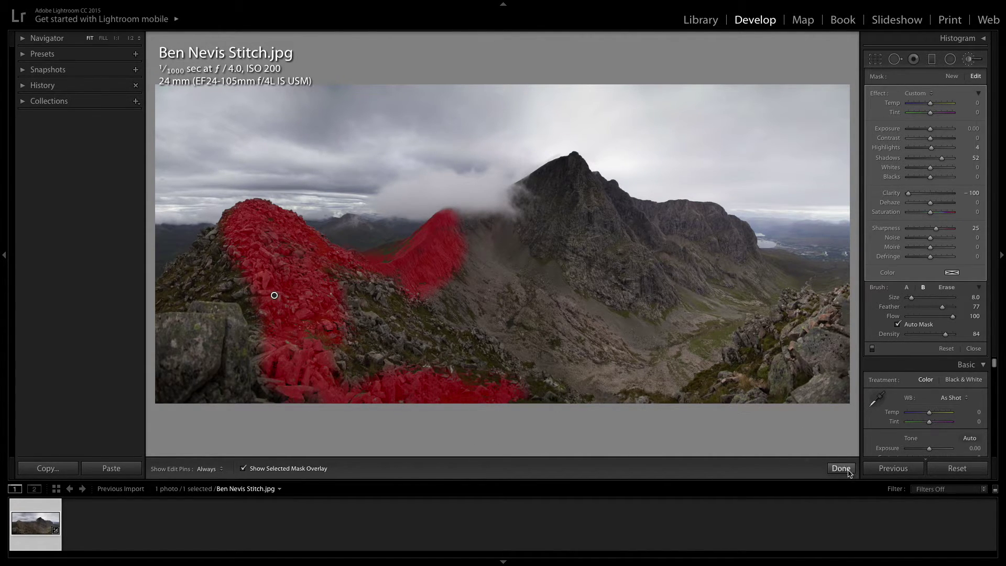
Step: Paint the main summit's sunlit face, the cliffs to its right and the pale valley slope into the mask at size 8
{"action": "key", "text": "h"}
{"action": "mouse_move", "coordinate": [583, 213]}
{"action": "left_mouse_down"}
{"action": "mouse_move", "coordinate": [591, 183]}
{"action": "mouse_move", "coordinate": [599, 206]}
{"action": "left_mouse_up"}
{"action": "mouse_move", "coordinate": [576, 277]}
{"action": "left_mouse_down"}
{"action": "mouse_move", "coordinate": [611, 246]}
{"action": "mouse_move", "coordinate": [617, 282]}
{"action": "mouse_move", "coordinate": [634, 277]}
{"action": "mouse_move", "coordinate": [634, 260]}
{"action": "mouse_move", "coordinate": [643, 284]}
{"action": "left_mouse_up"}
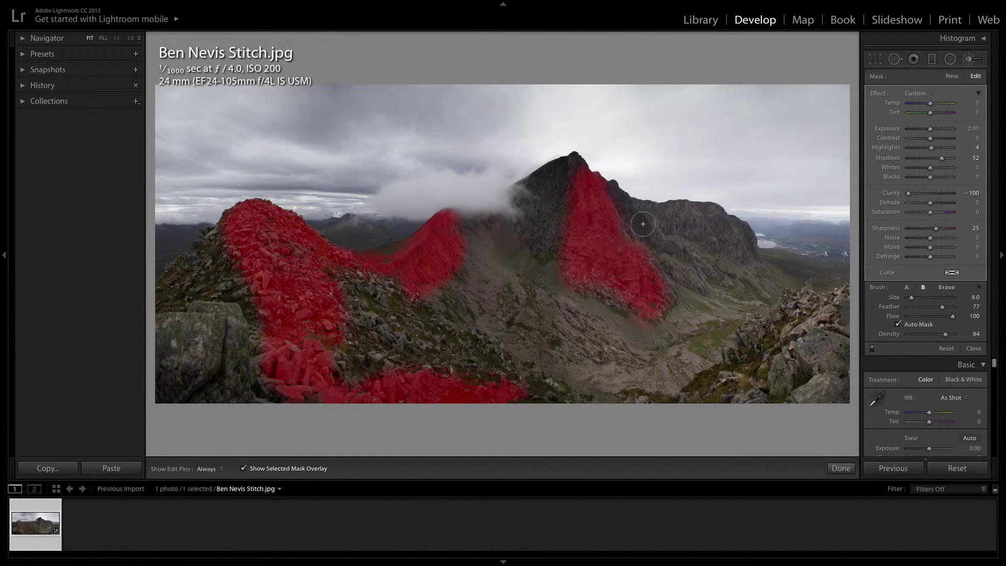
{"action": "mouse_move", "coordinate": [655, 216]}
{"action": "left_mouse_down"}
{"action": "mouse_move", "coordinate": [704, 240]}
{"action": "mouse_move", "coordinate": [702, 227]}
{"action": "mouse_move", "coordinate": [718, 230]}
{"action": "mouse_move", "coordinate": [742, 261]}
{"action": "mouse_move", "coordinate": [684, 265]}
{"action": "mouse_move", "coordinate": [698, 285]}
{"action": "mouse_move", "coordinate": [696, 251]}
{"action": "mouse_move", "coordinate": [739, 277]}
{"action": "mouse_move", "coordinate": [763, 269]}
{"action": "left_mouse_up"}
{"action": "key", "text": "h"}
{"action": "key", "text": "h"}
{"action": "key", "text": "h"}
{"action": "mouse_move", "coordinate": [519, 314]}
{"action": "left_mouse_down"}
{"action": "mouse_move", "coordinate": [546, 332]}
{"action": "mouse_move", "coordinate": [563, 304]}
{"action": "mouse_move", "coordinate": [597, 346]}
{"action": "mouse_move", "coordinate": [659, 376]}
{"action": "mouse_move", "coordinate": [681, 368]}
{"action": "left_mouse_up"}
{"action": "key", "text": "h"}
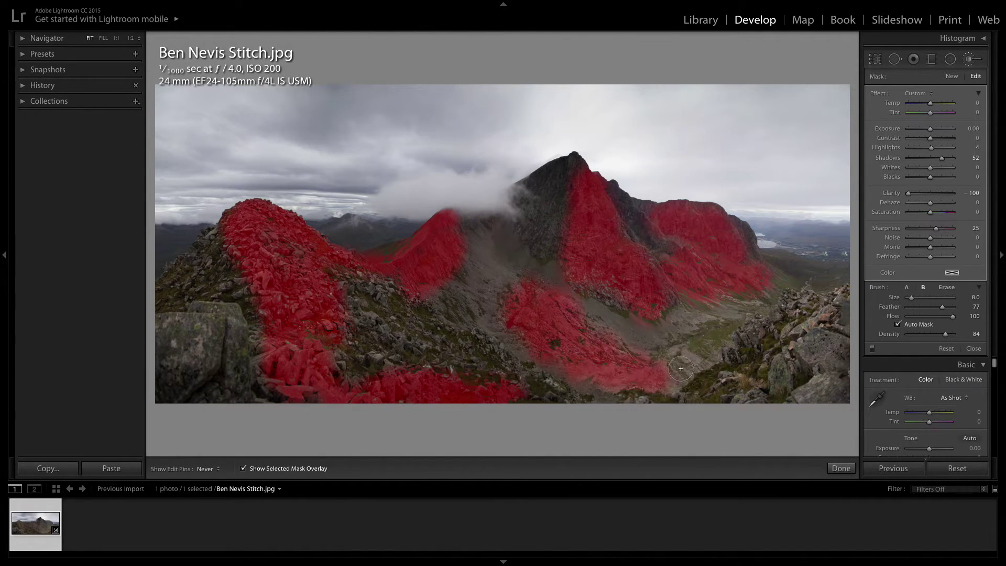
Step: Hide the mask overlay and set the brushed areas to Exposure 0.29, Highlights -46, Shadows 10 and Clarity 21
{"action": "left_click", "coordinate": [273, 469]}
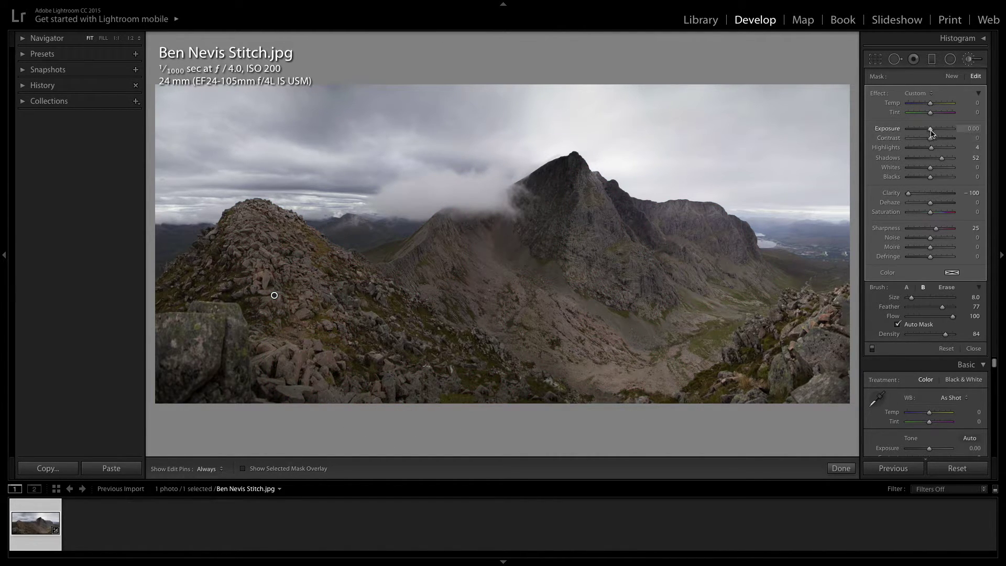
{"action": "left_click_drag", "start_coordinate": [930, 132], "coordinate": [934, 198]}
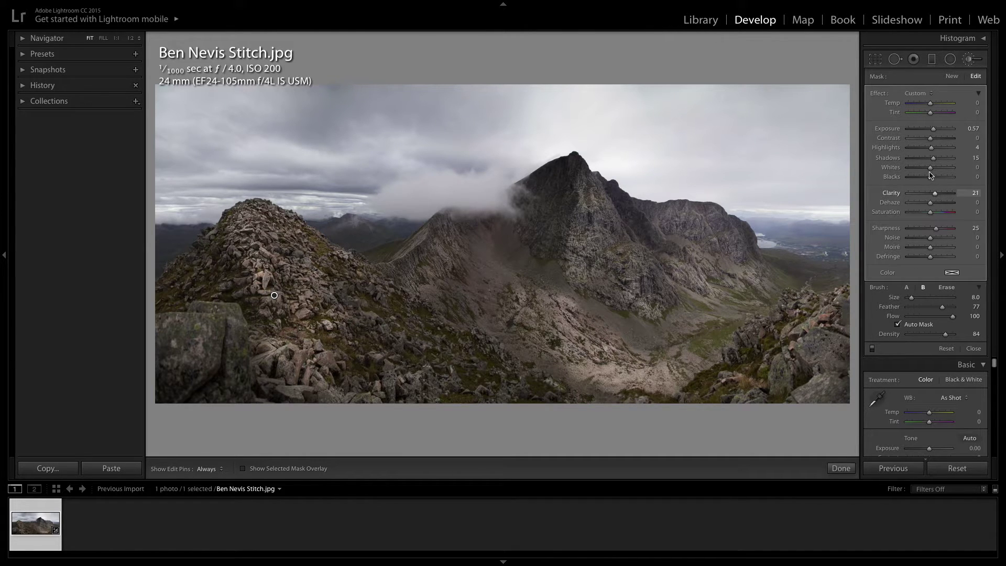
{"action": "mouse_move", "coordinate": [933, 159]}
{"action": "left_mouse_down"}
{"action": "mouse_move", "coordinate": [919, 161]}
{"action": "mouse_move", "coordinate": [931, 159]}
{"action": "left_mouse_up"}
{"action": "left_click", "coordinate": [917, 153]}
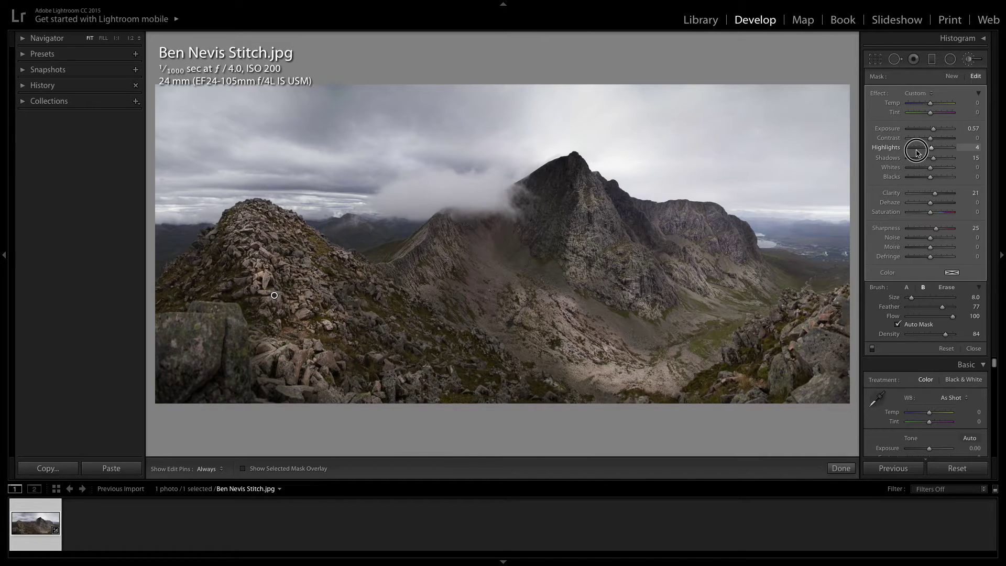
{"action": "left_click_drag", "start_coordinate": [916, 152], "coordinate": [931, 159]}
{"action": "left_click", "coordinate": [932, 131]}
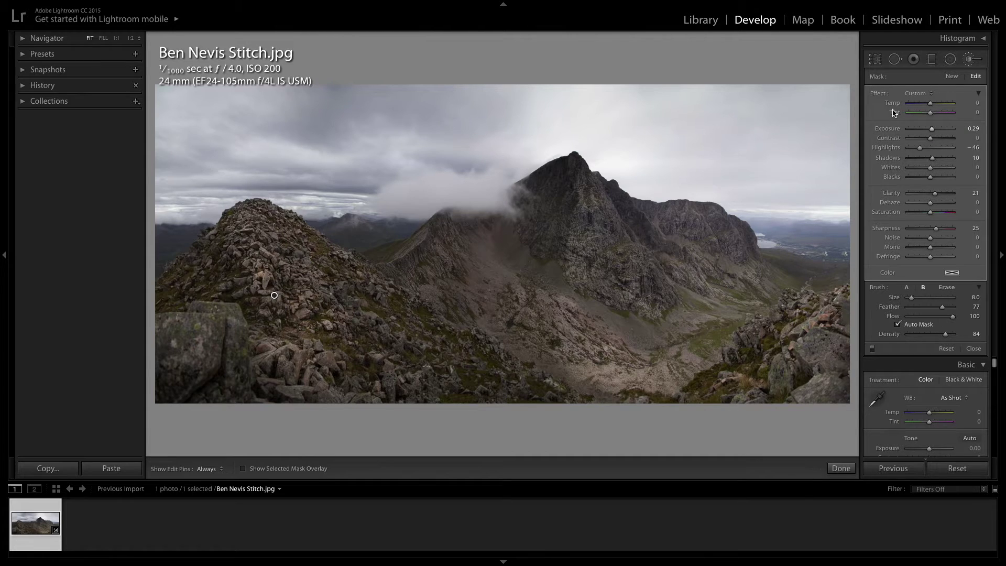
Step: Start a new brush adjustment on the main peak's shaded face with Exposure -0.38 and Shadows 25
{"action": "left_click", "coordinate": [968, 61]}
{"action": "left_click", "coordinate": [968, 60]}
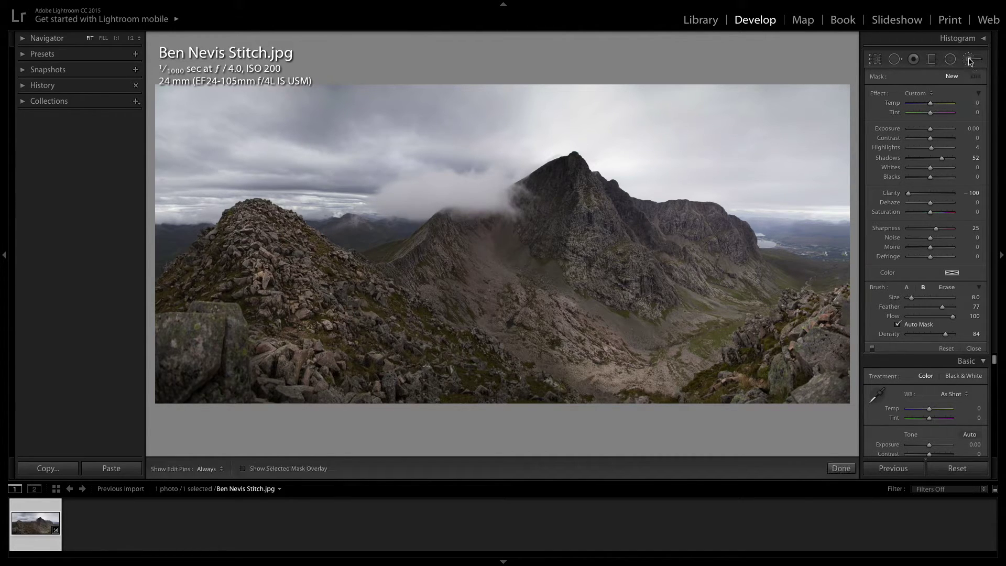
{"action": "key", "text": "h"}
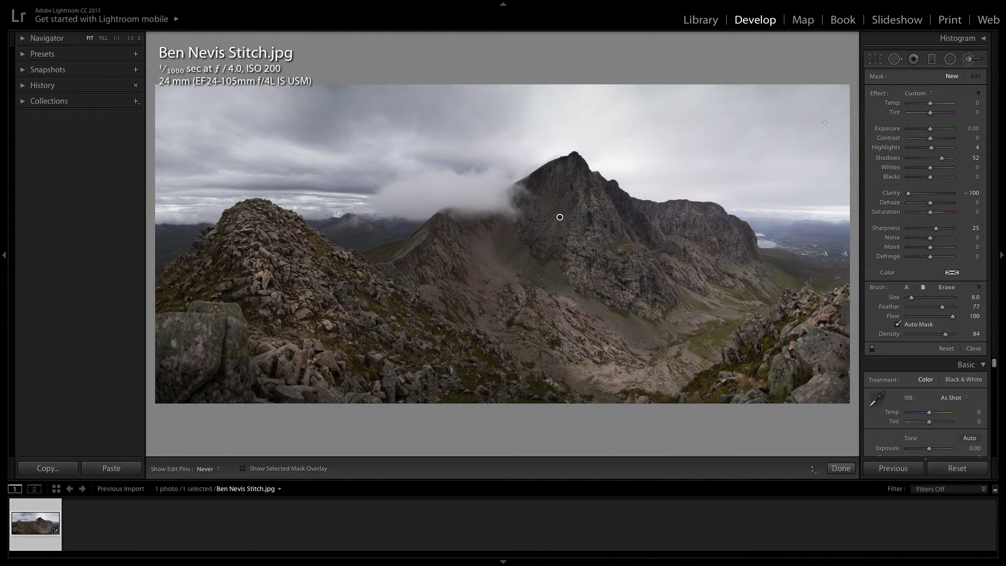
{"action": "left_click", "coordinate": [559, 217]}
{"action": "left_click_drag", "start_coordinate": [943, 161], "coordinate": [927, 132]}
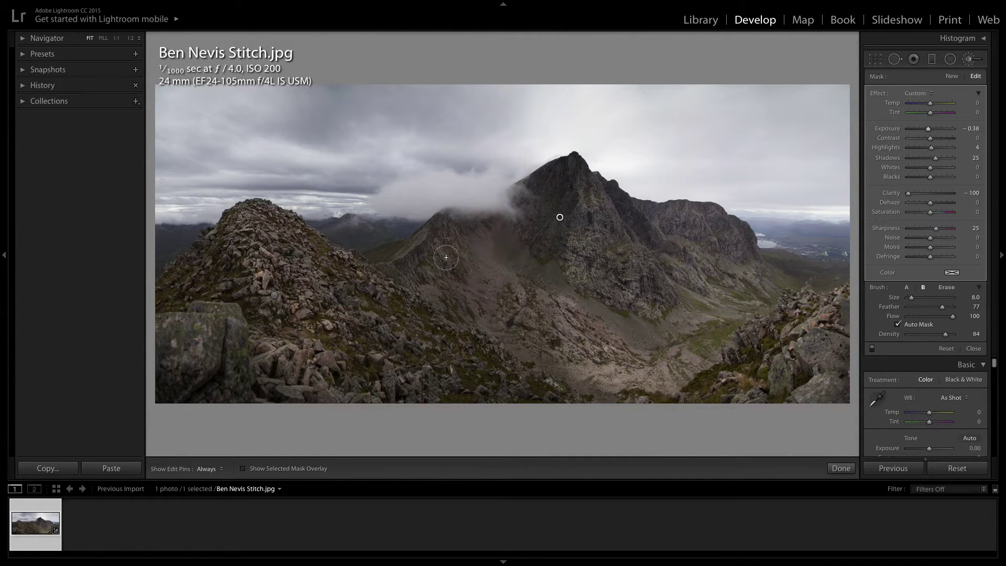
Step: Brush the darkening adjustment over the saddle below the left ridge and the shaded rocks along the lower foreground
{"action": "left_click_drag", "start_coordinate": [406, 254], "coordinate": [358, 265]}
{"action": "key", "text": "h"}
{"action": "mouse_move", "coordinate": [356, 329]}
{"action": "left_mouse_down"}
{"action": "mouse_move", "coordinate": [368, 370]}
{"action": "mouse_move", "coordinate": [408, 383]}
{"action": "left_mouse_up"}
{"action": "mouse_move", "coordinate": [528, 385]}
{"action": "left_mouse_down"}
{"action": "mouse_move", "coordinate": [507, 328]}
{"action": "mouse_move", "coordinate": [606, 420]}
{"action": "left_mouse_up"}
{"action": "key", "text": "h"}
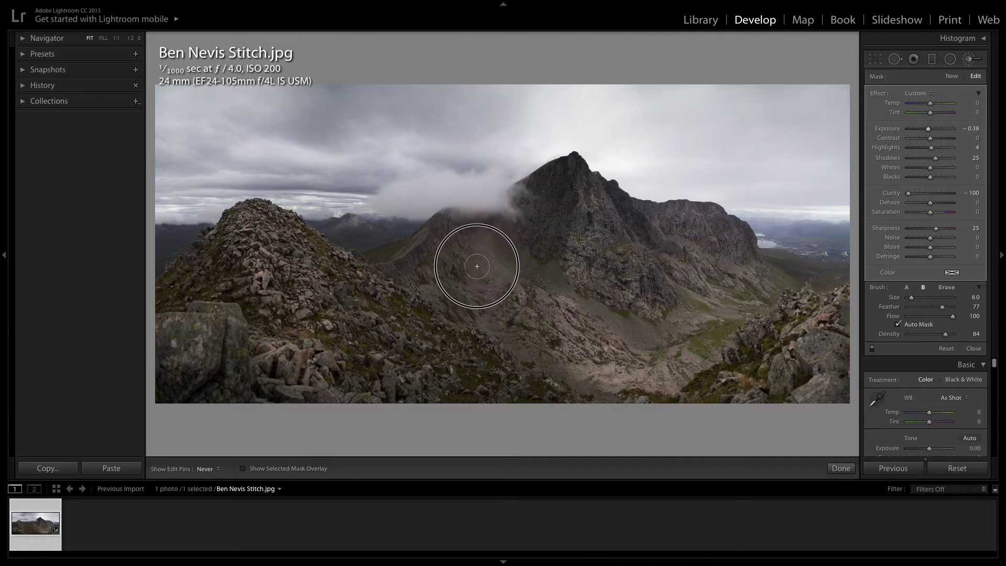
Step: Brush the darkening adjustment over the central valley slope and right-hand cliffs, reducing the brush to size 4 for the right hillside
{"action": "mouse_move", "coordinate": [489, 265]}
{"action": "left_mouse_down"}
{"action": "mouse_move", "coordinate": [504, 246]}
{"action": "mouse_move", "coordinate": [641, 347]}
{"action": "mouse_move", "coordinate": [664, 293]}
{"action": "mouse_move", "coordinate": [645, 269]}
{"action": "mouse_move", "coordinate": [711, 304]}
{"action": "left_mouse_up"}
{"action": "key", "text": "h"}
{"action": "key", "text": "h"}
{"action": "mouse_move", "coordinate": [664, 254]}
{"action": "left_mouse_down"}
{"action": "mouse_move", "coordinate": [609, 199]}
{"action": "mouse_move", "coordinate": [639, 232]}
{"action": "mouse_move", "coordinate": [713, 245]}
{"action": "mouse_move", "coordinate": [696, 215]}
{"action": "mouse_move", "coordinate": [710, 245]}
{"action": "mouse_move", "coordinate": [660, 233]}
{"action": "mouse_move", "coordinate": [628, 203]}
{"action": "mouse_move", "coordinate": [694, 261]}
{"action": "mouse_move", "coordinate": [732, 236]}
{"action": "mouse_move", "coordinate": [717, 218]}
{"action": "mouse_move", "coordinate": [744, 236]}
{"action": "left_mouse_up"}
{"action": "key", "text": "h"}
{"action": "key", "text": "h"}
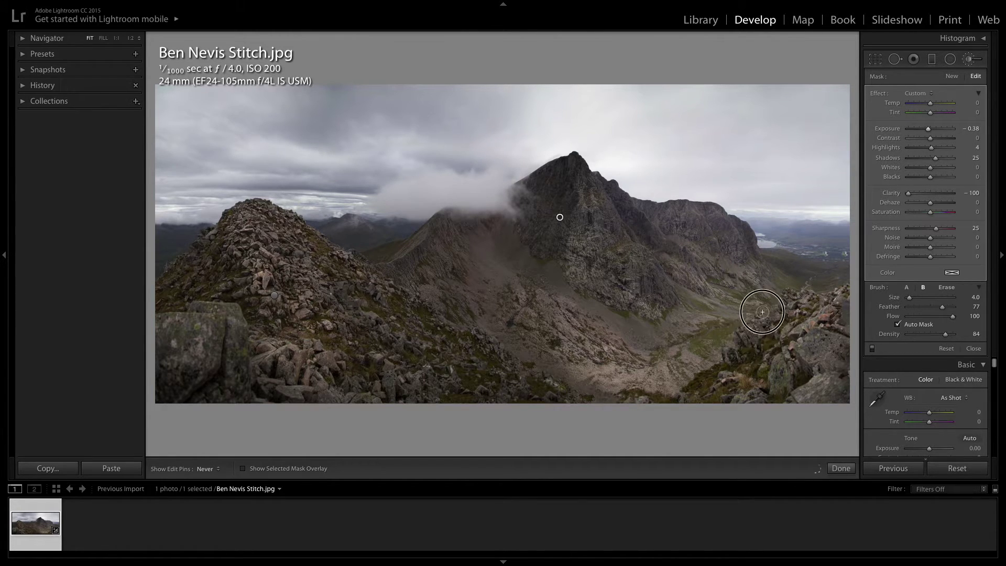
{"action": "key", "text": "h"}
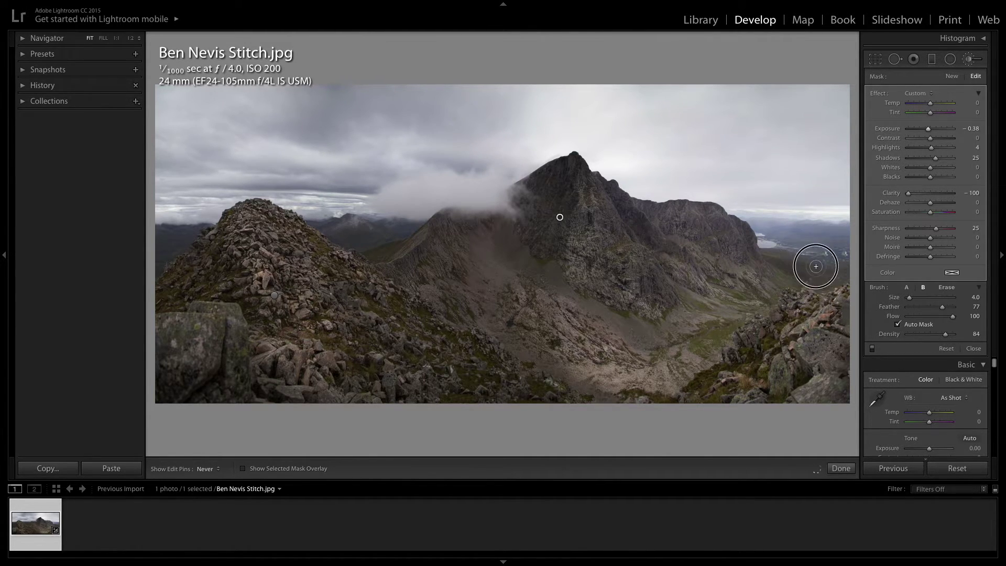
{"action": "key", "text": "h"}
{"action": "key", "text": "h"}
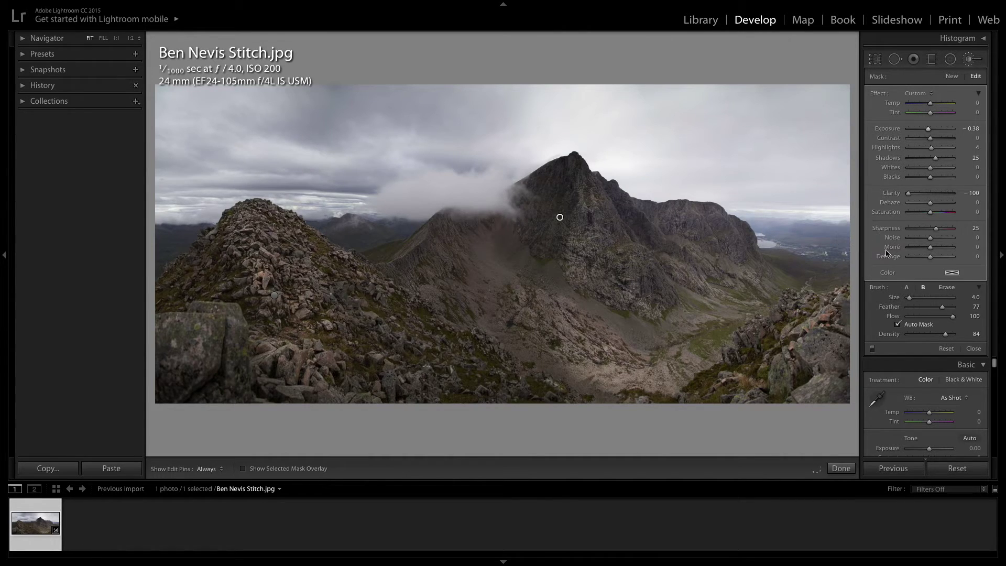
Step: Set the shadow brush to Exposure -0.22, Contrast 19, Highlights -51, Whites 5, Blacks -18 and Clarity 34, and finish it
{"action": "left_click", "coordinate": [928, 130]}
{"action": "left_click_drag", "start_coordinate": [928, 131], "coordinate": [929, 134]}
{"action": "left_click_drag", "start_coordinate": [934, 197], "coordinate": [935, 202]}
{"action": "left_click_drag", "start_coordinate": [930, 167], "coordinate": [935, 143]}
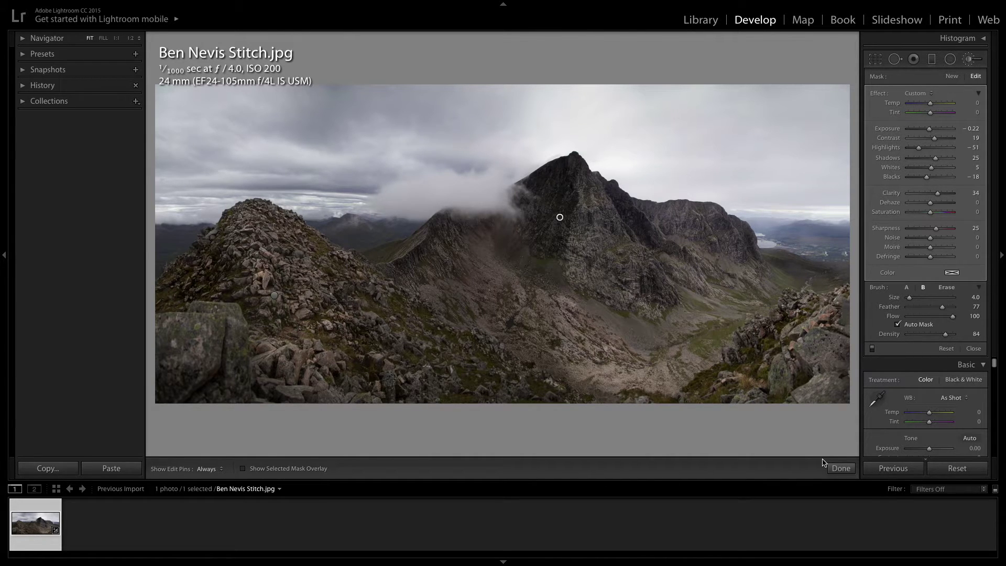
{"action": "left_click", "coordinate": [841, 467]}
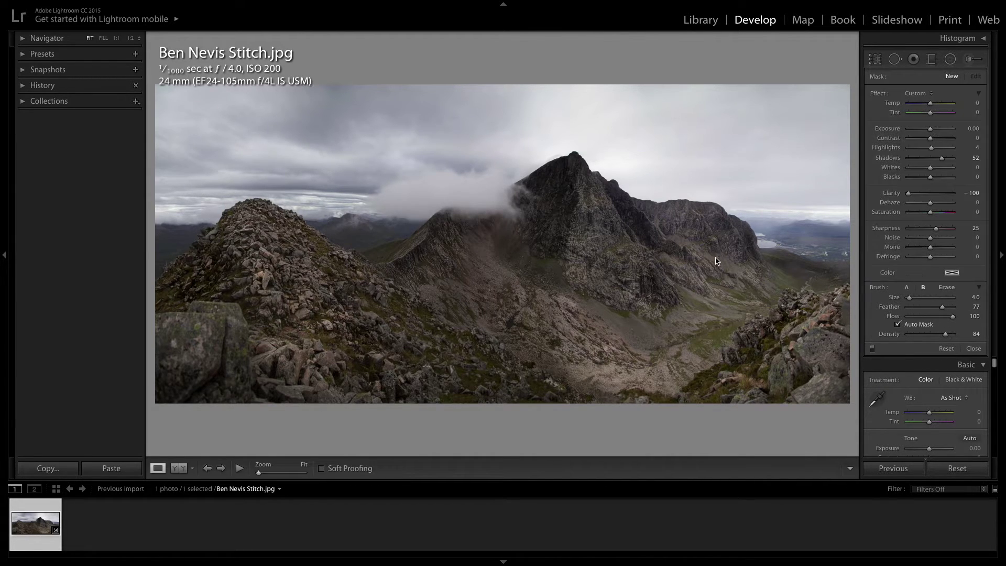
Step: Brush the main peak with a new size 8 adjustment of Contrast 25, Highlights -45, Shadows 45, Whites 23, Blacks 9 and Clarity 54
{"action": "left_click", "coordinate": [967, 59]}
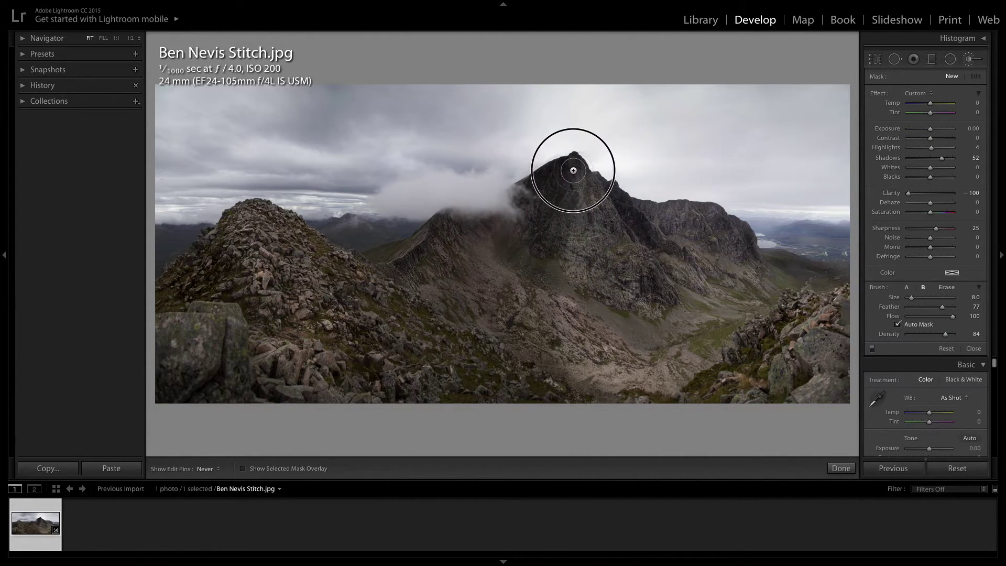
{"action": "key", "text": "h"}
{"action": "left_click_drag", "start_coordinate": [907, 193], "coordinate": [943, 196]}
{"action": "mouse_move", "coordinate": [931, 152]}
{"action": "left_mouse_down"}
{"action": "mouse_move", "coordinate": [950, 160]}
{"action": "mouse_move", "coordinate": [935, 138]}
{"action": "mouse_move", "coordinate": [917, 154]}
{"action": "mouse_move", "coordinate": [940, 160]}
{"action": "mouse_move", "coordinate": [935, 168]}
{"action": "left_mouse_up"}
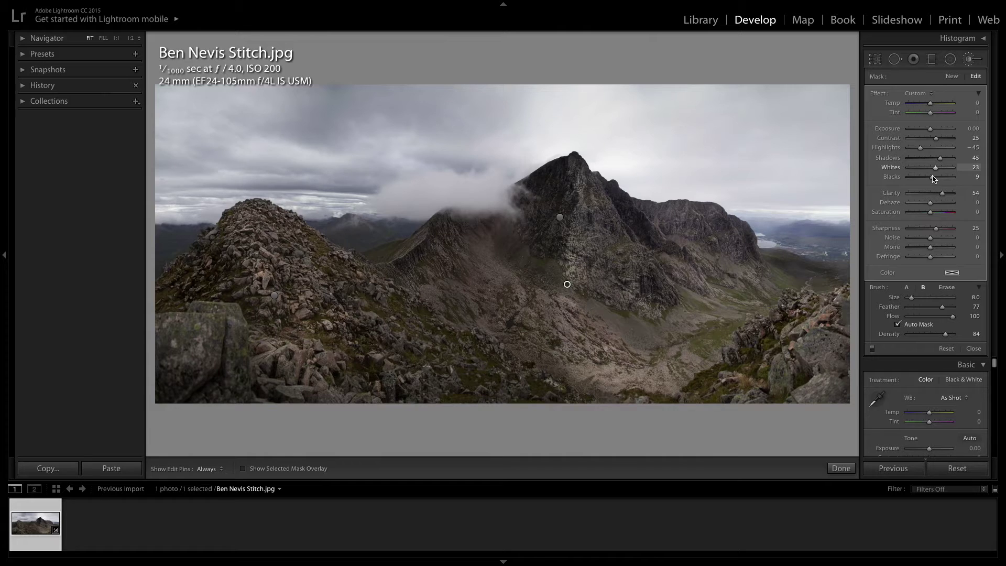
{"action": "left_click_drag", "start_coordinate": [932, 178], "coordinate": [934, 178]}
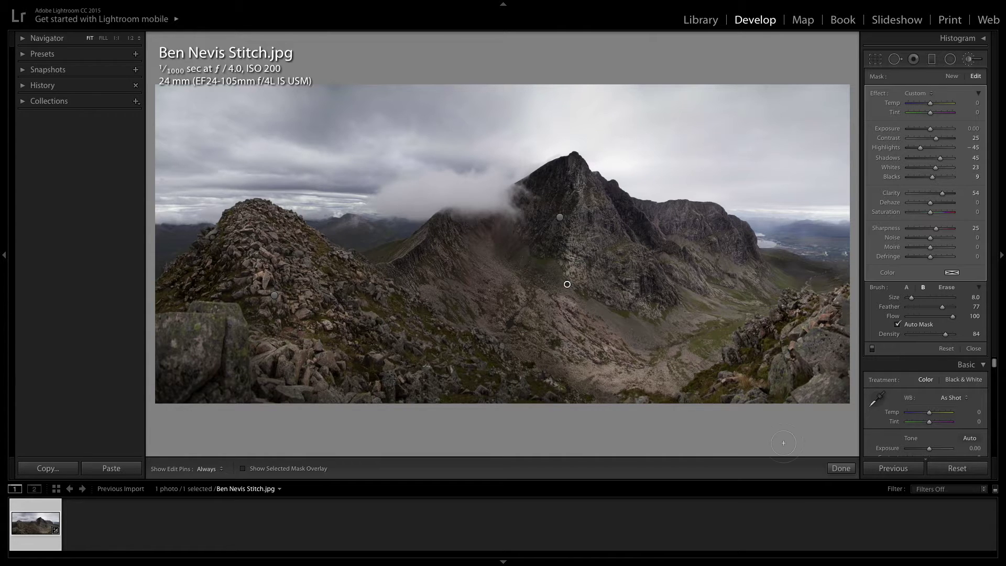
{"action": "left_click", "coordinate": [841, 469]}
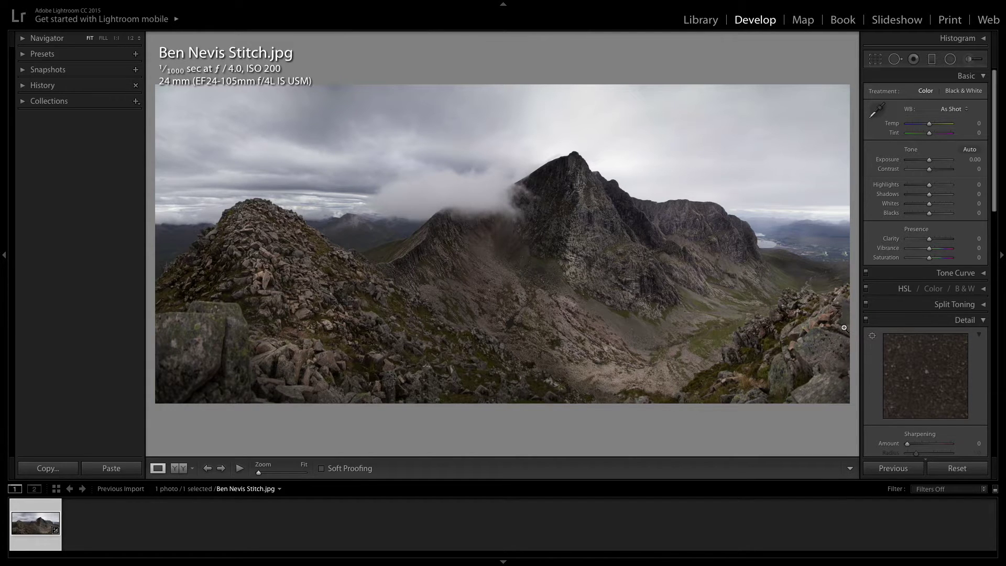
Step: Set the manual lens-correction vignetting amount to -37
{"action": "scroll", "coordinate": [924, 316], "scroll_direction": "down", "scroll_amount": 10}
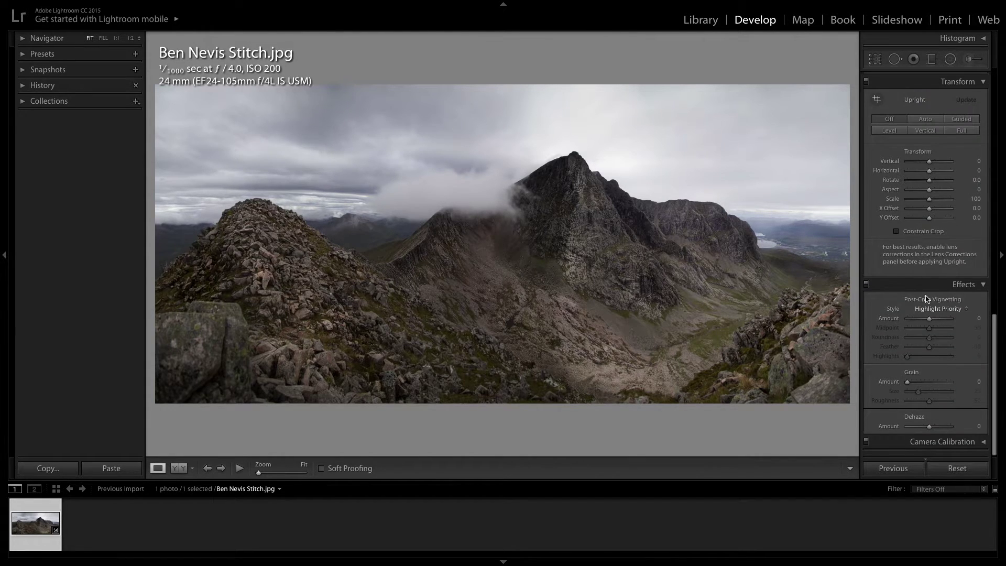
{"action": "scroll", "coordinate": [916, 294], "scroll_direction": "up", "scroll_amount": 2}
{"action": "scroll", "coordinate": [912, 279], "scroll_direction": "up", "scroll_amount": 5}
{"action": "left_click", "coordinate": [917, 272]}
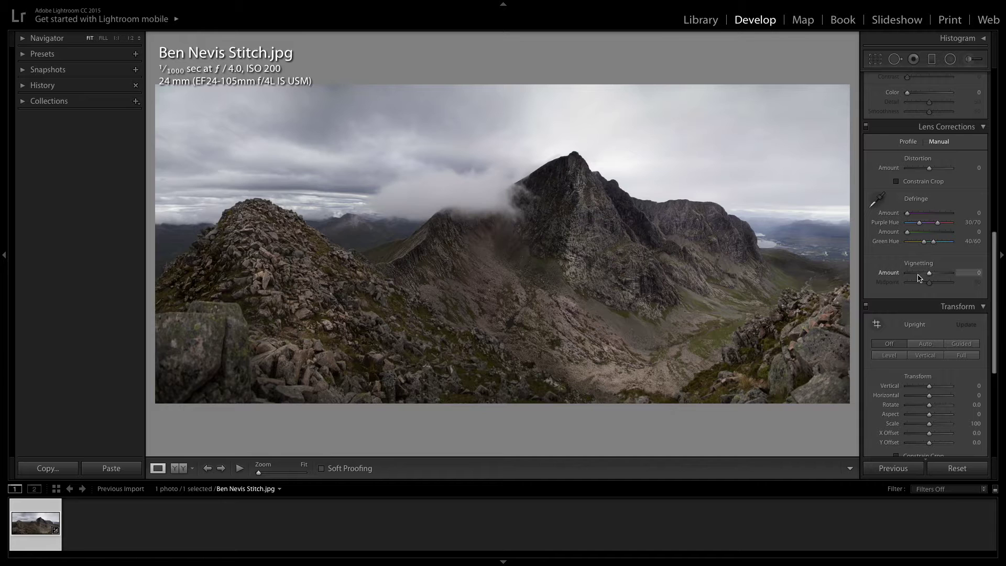
{"action": "left_click_drag", "start_coordinate": [918, 276], "coordinate": [920, 275]}
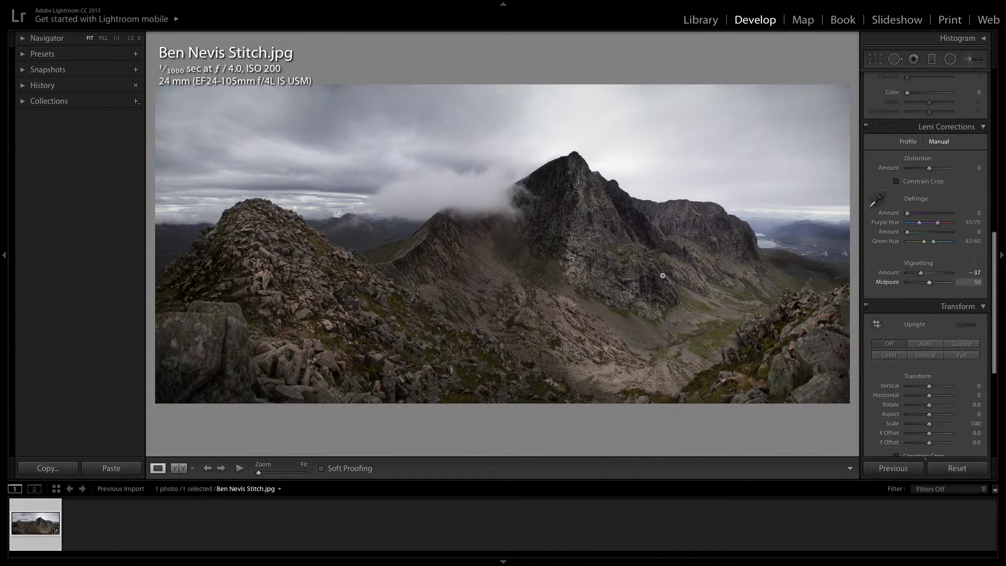
Step: Paint a size 86 healing spot over the large boulder in the lower-left foreground
{"action": "left_click", "coordinate": [201, 345]}
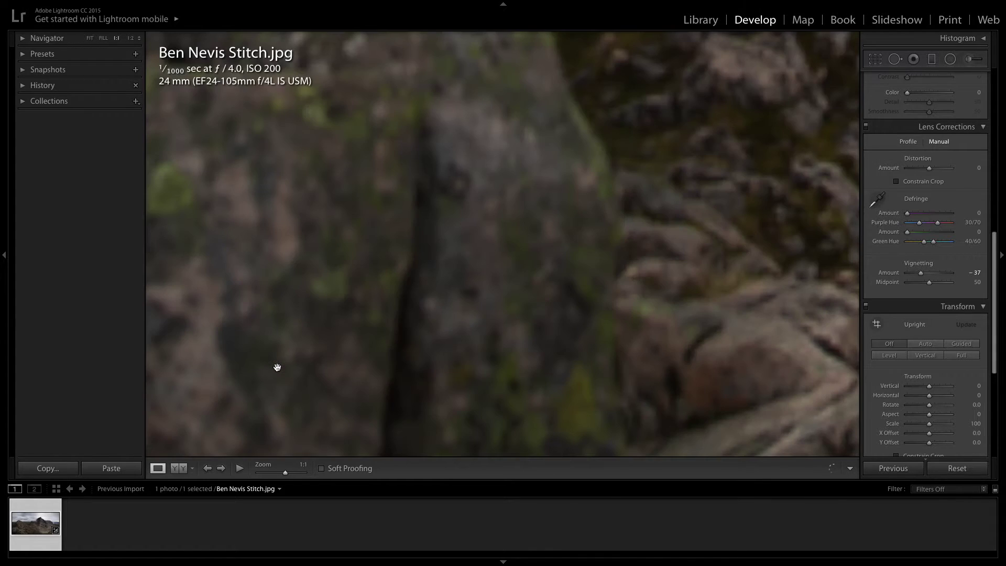
{"action": "left_click", "coordinate": [275, 368]}
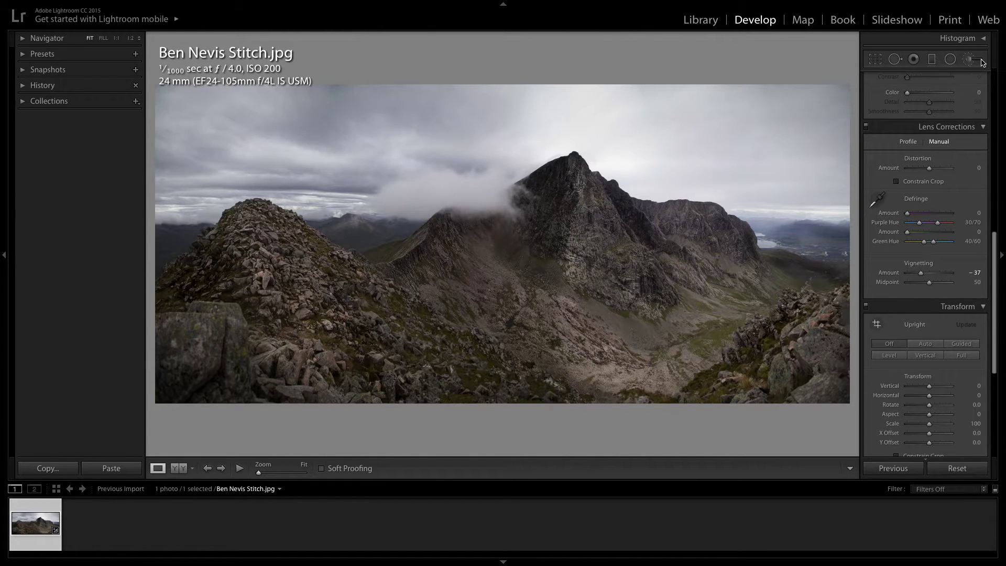
{"action": "left_click", "coordinate": [895, 60]}
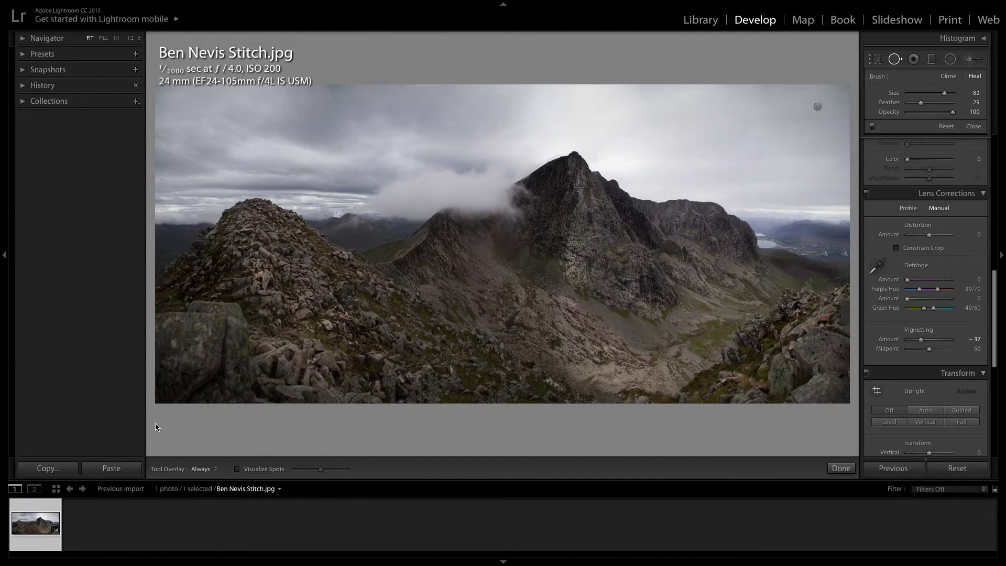
{"action": "scroll", "coordinate": [258, 381], "scroll_direction": "up", "scroll_amount": 2}
{"action": "left_click", "coordinate": [225, 335]}
{"action": "mouse_move", "coordinate": [183, 341]}
{"action": "left_mouse_down"}
{"action": "mouse_move", "coordinate": [162, 341]}
{"action": "mouse_move", "coordinate": [204, 346]}
{"action": "left_mouse_up"}
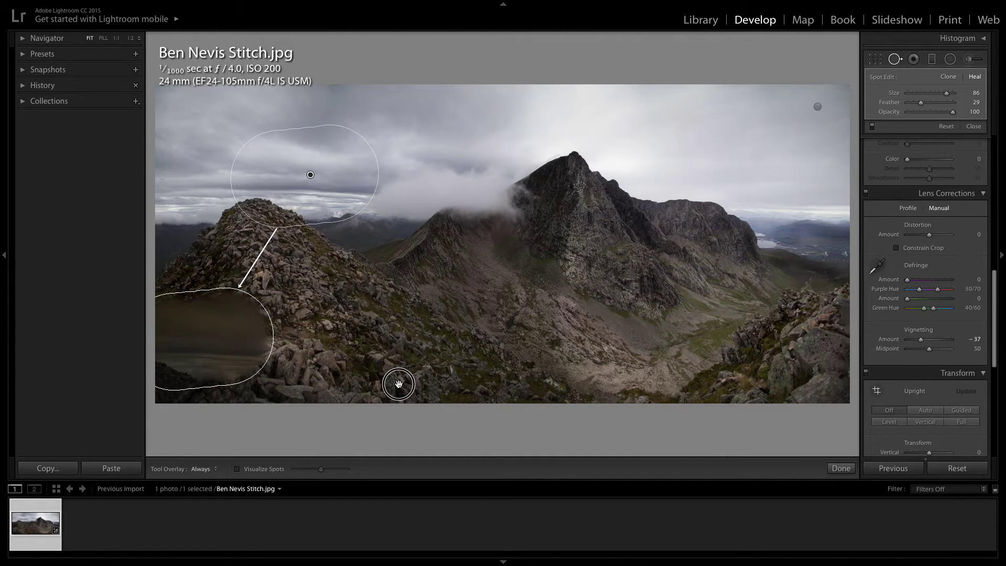
Step: Reposition the boulder spot's healing source onto the rocky slope just right of the boulder
{"action": "left_click_drag", "start_coordinate": [398, 384], "coordinate": [392, 369]}
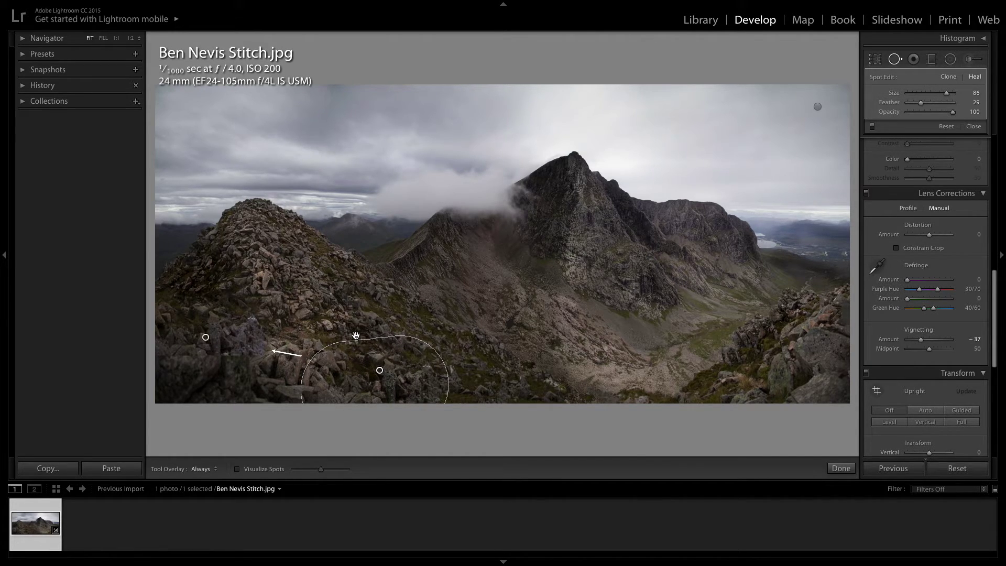
{"action": "key", "text": "ctrl+z"}
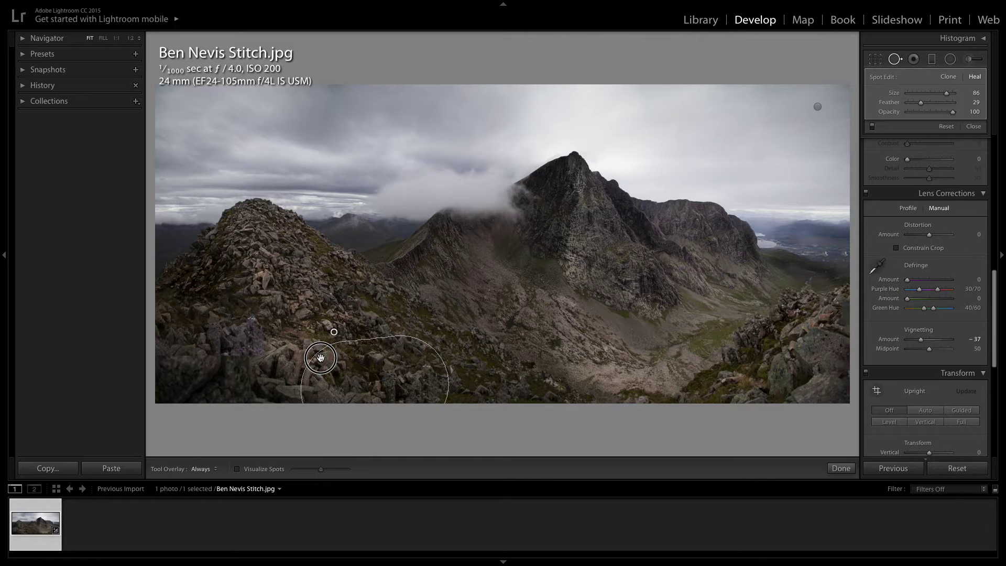
{"action": "key", "text": "ctrl+z"}
{"action": "key", "text": "ctrl+z"}
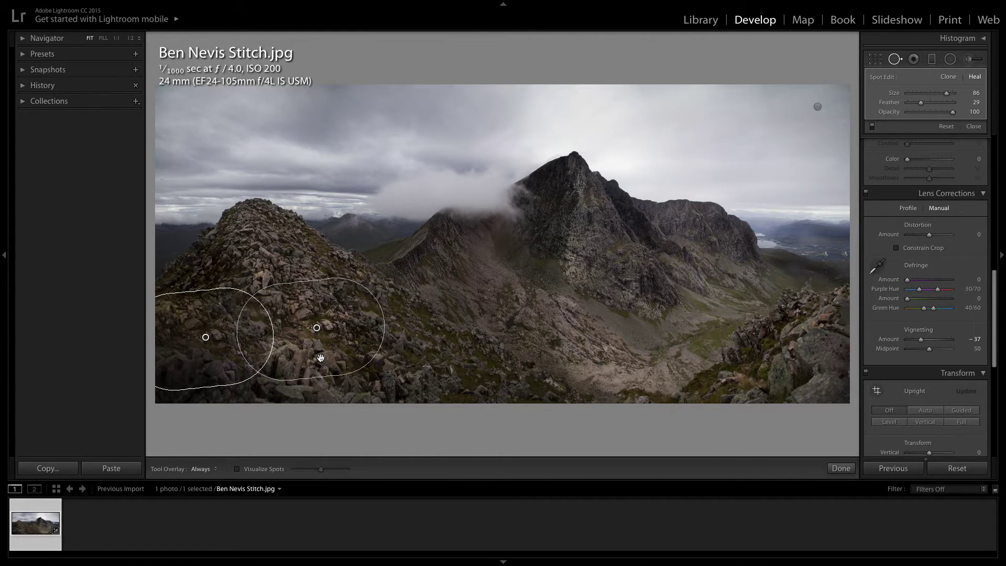
{"action": "key", "text": "ctrl+z"}
{"action": "key", "text": "ctrl+z"}
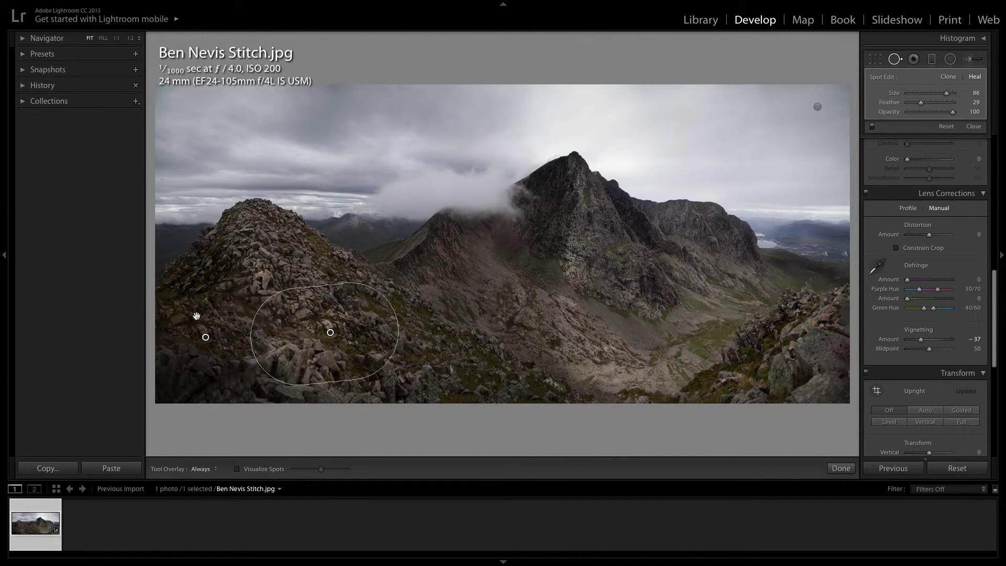
Step: Heal the lower-left edge with a second size 86 spot, source it from the rocks just above, and finish spot removal
{"action": "left_click_drag", "start_coordinate": [256, 400], "coordinate": [200, 393]}
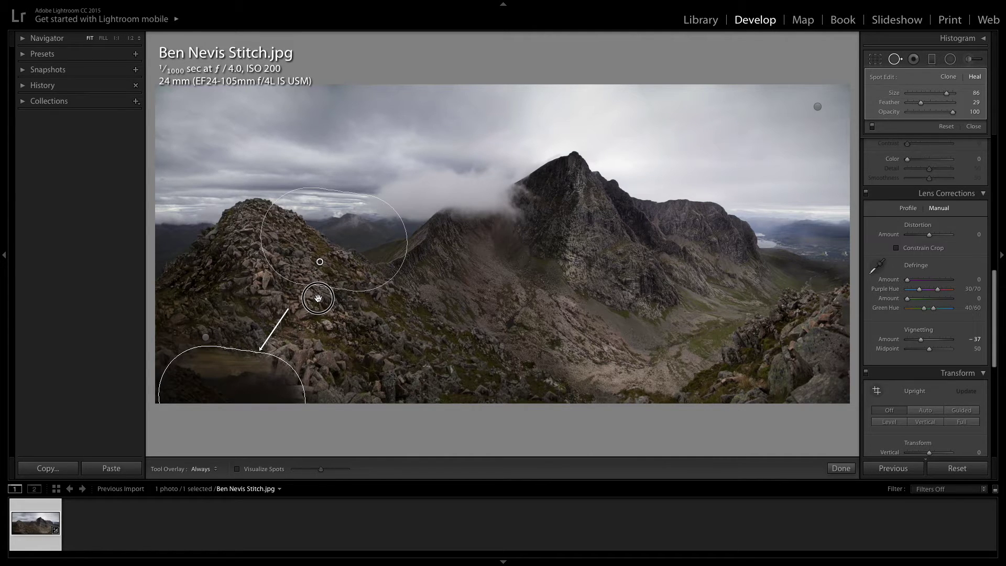
{"action": "key", "text": "slash"}
{"action": "key", "text": "slash"}
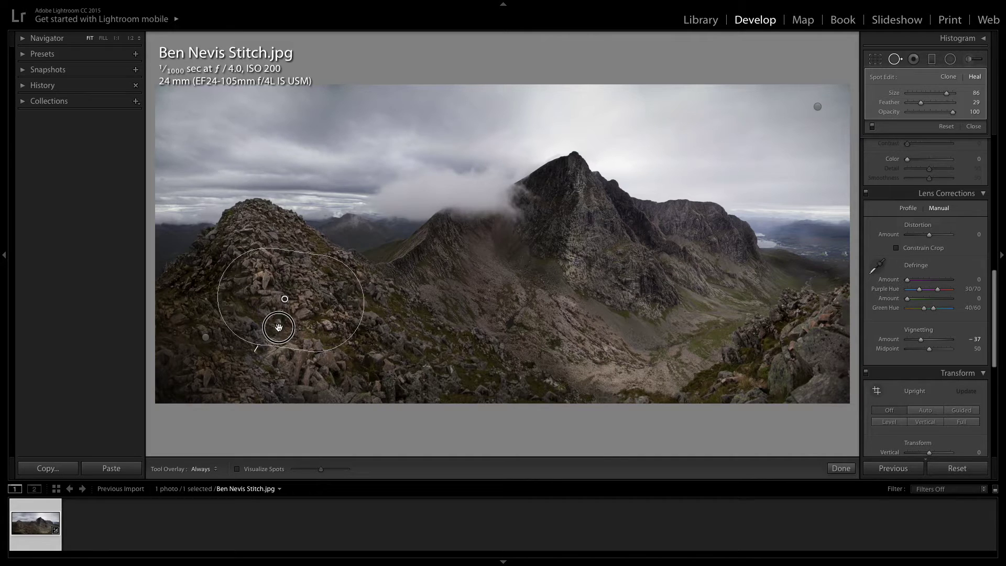
{"action": "key", "text": "slash"}
{"action": "key", "text": "slash"}
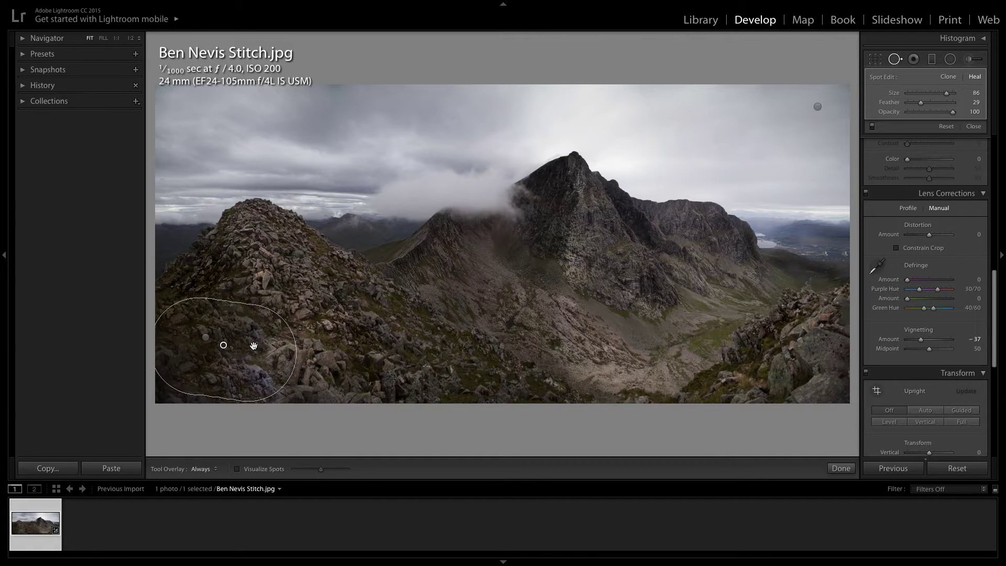
{"action": "left_click", "coordinate": [257, 345]}
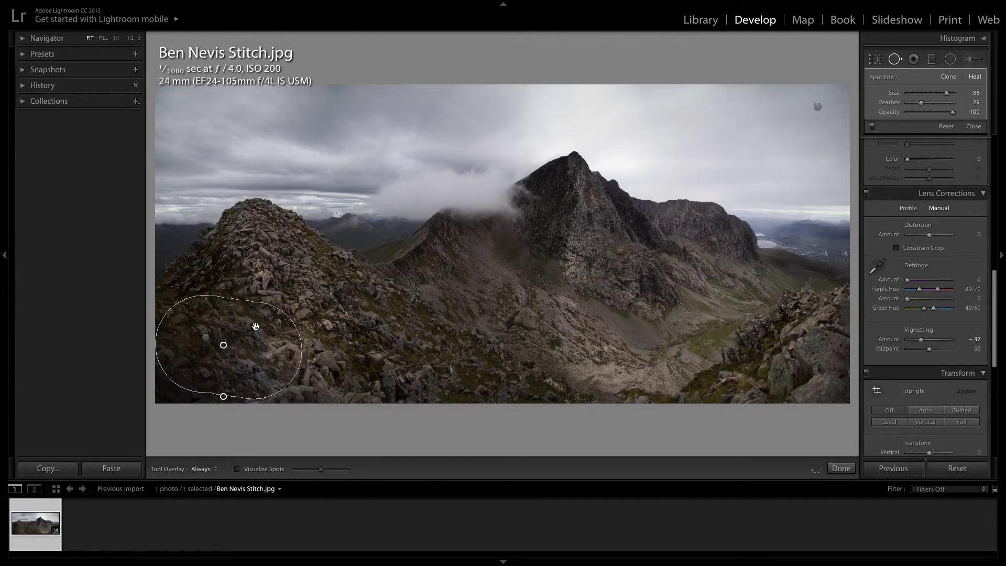
{"action": "left_click", "coordinate": [839, 468]}
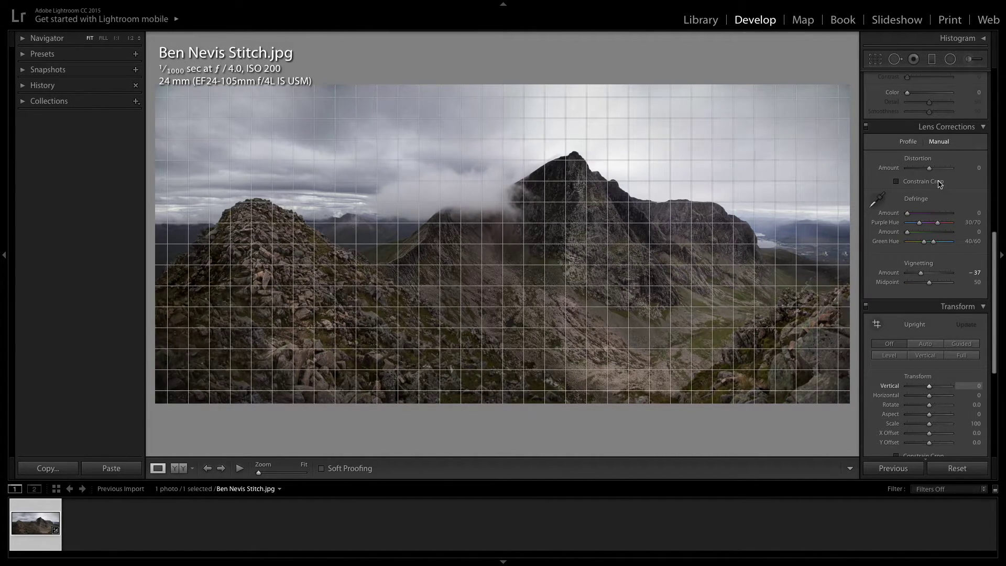
Step: Cool the whole photo by setting the white balance Temp to -8
{"action": "scroll", "coordinate": [943, 220], "scroll_direction": "up", "scroll_amount": 5}
{"action": "scroll", "coordinate": [943, 220], "scroll_direction": "up", "scroll_amount": 4}
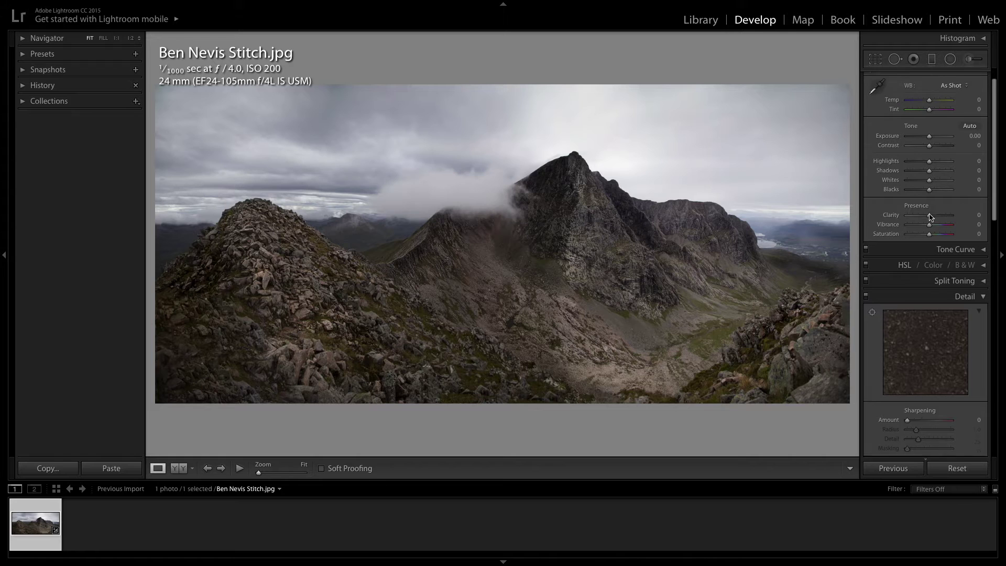
{"action": "left_click_drag", "start_coordinate": [928, 110], "coordinate": [927, 118]}
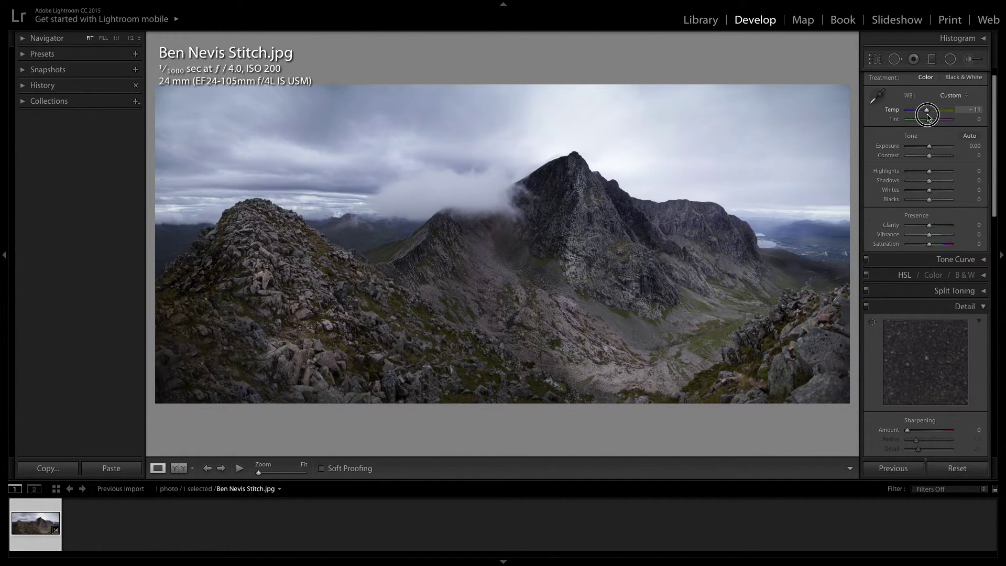
{"action": "left_click_drag", "start_coordinate": [928, 117], "coordinate": [928, 118]}
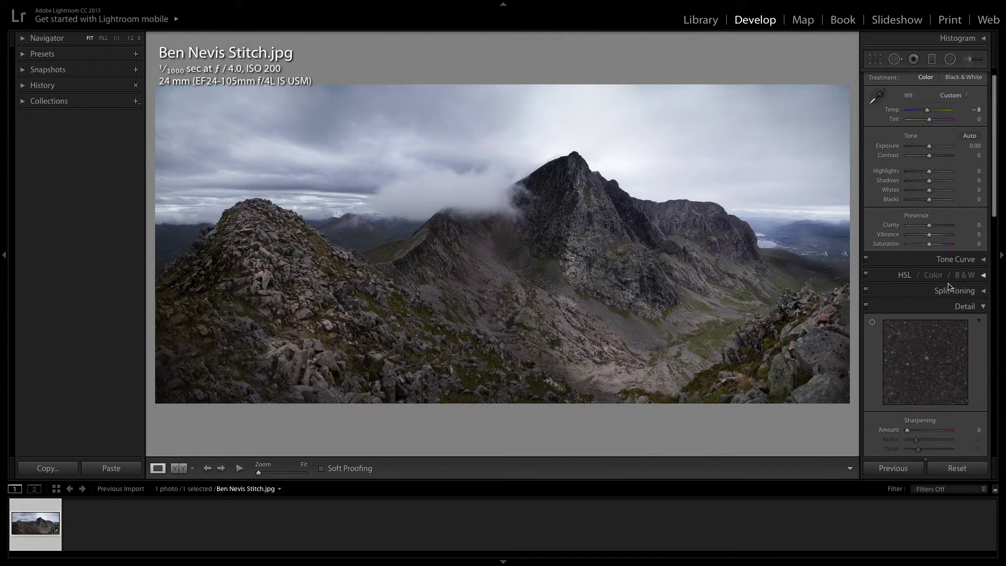
Step: Set the sharpening Amount to 39, and set Vibrance to +33 and Saturation to -20
{"action": "scroll", "coordinate": [903, 353], "scroll_direction": "down", "scroll_amount": 3}
{"action": "left_click_drag", "start_coordinate": [906, 354], "coordinate": [918, 353]}
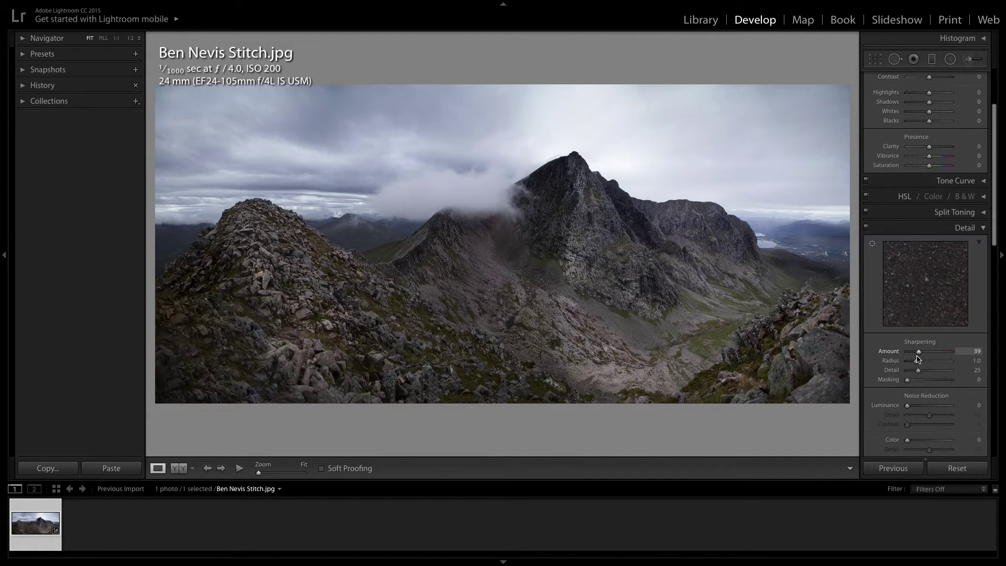
{"action": "scroll", "coordinate": [917, 356], "scroll_direction": "up", "scroll_amount": 4}
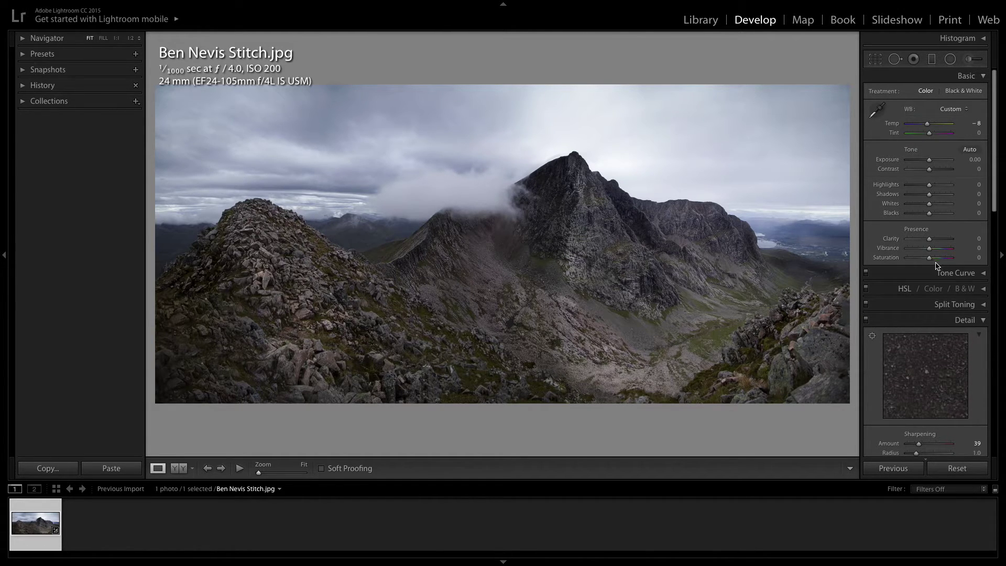
{"action": "mouse_move", "coordinate": [929, 248]}
{"action": "left_mouse_down"}
{"action": "mouse_move", "coordinate": [940, 249]}
{"action": "mouse_move", "coordinate": [924, 261]}
{"action": "left_mouse_up"}
Step: Add a narrow radial filter along the ridge below the low cloud with Exposure 0.10, Highlights 25, Shadows 21 and Clarity 71
{"action": "left_click", "coordinate": [950, 61]}
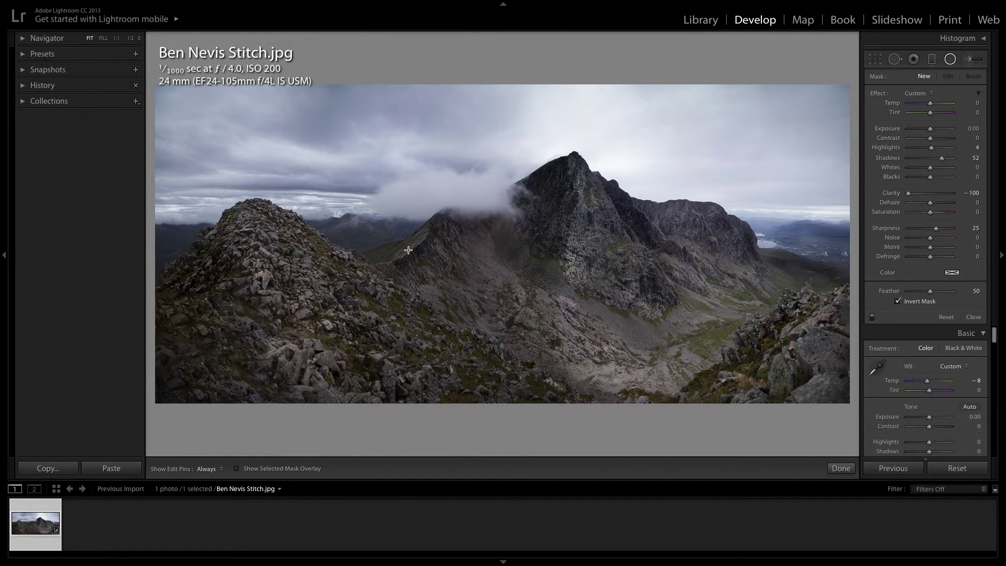
{"action": "left_click_drag", "start_coordinate": [422, 236], "coordinate": [404, 248]}
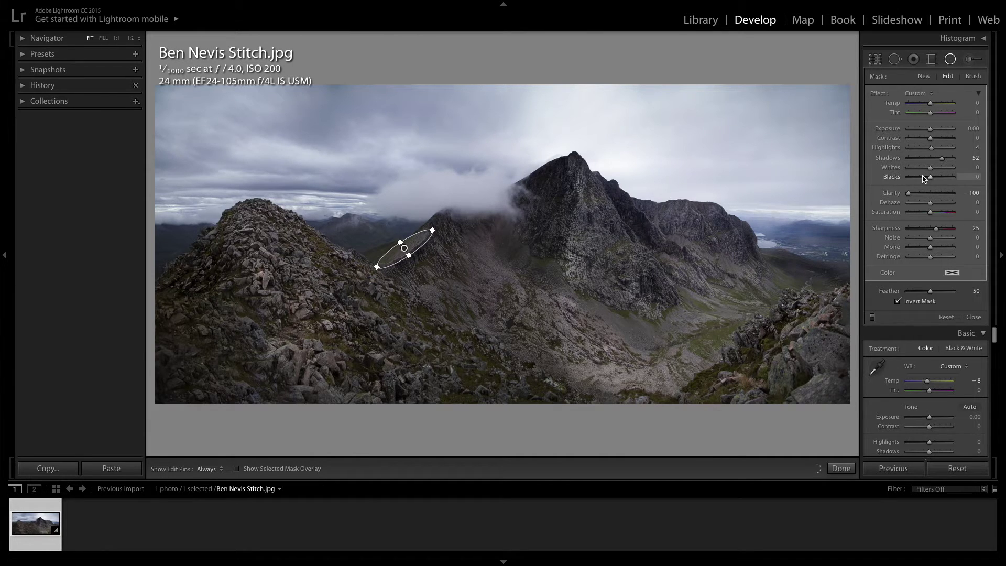
{"action": "left_click_drag", "start_coordinate": [941, 194], "coordinate": [945, 194]}
{"action": "mouse_move", "coordinate": [931, 131]}
{"action": "left_mouse_down"}
{"action": "mouse_move", "coordinate": [937, 160]}
{"action": "mouse_move", "coordinate": [936, 148]}
{"action": "left_mouse_up"}
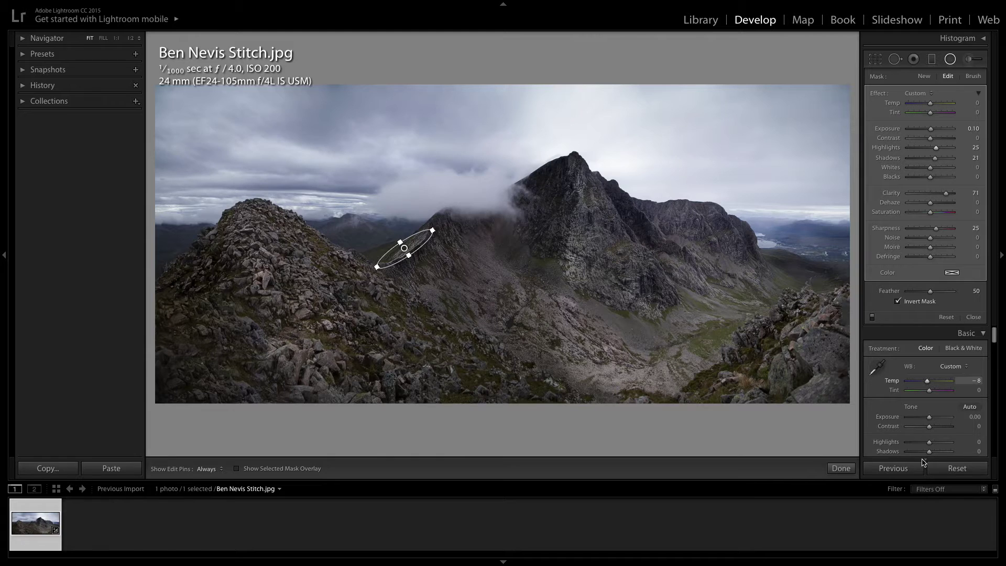
{"action": "left_click", "coordinate": [841, 468]}
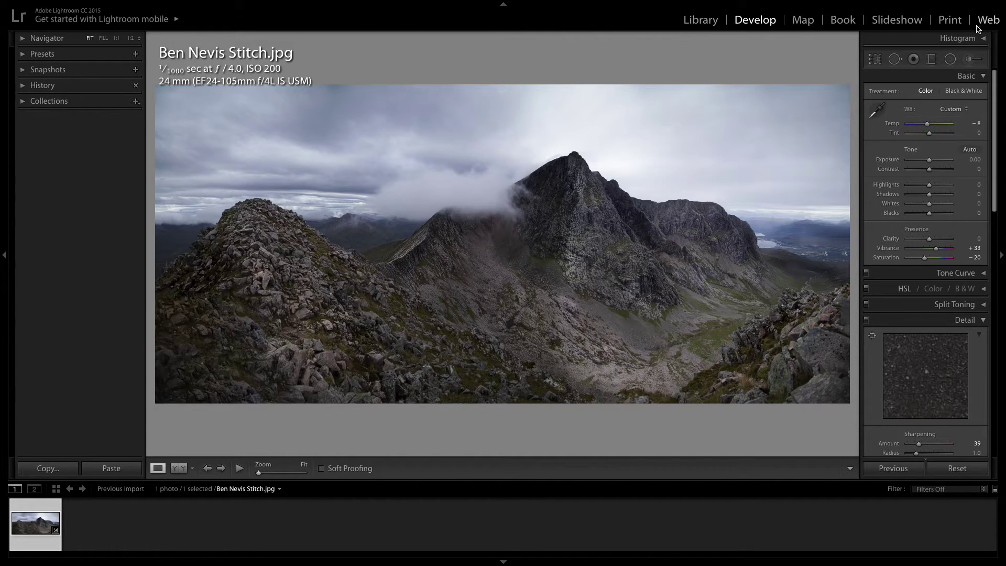
Step: Brush a new adjustment with Shadows 8 and Clarity 61 over the low cloud left of the main peak, and finish it
{"action": "left_click", "coordinate": [969, 59]}
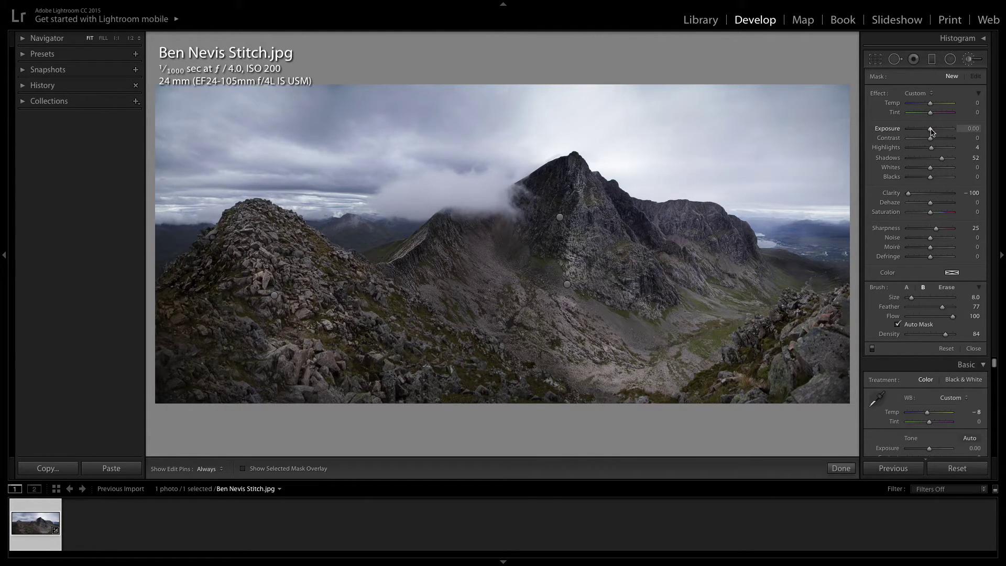
{"action": "left_click", "coordinate": [915, 197]}
{"action": "left_click_drag", "start_coordinate": [915, 196], "coordinate": [943, 194]}
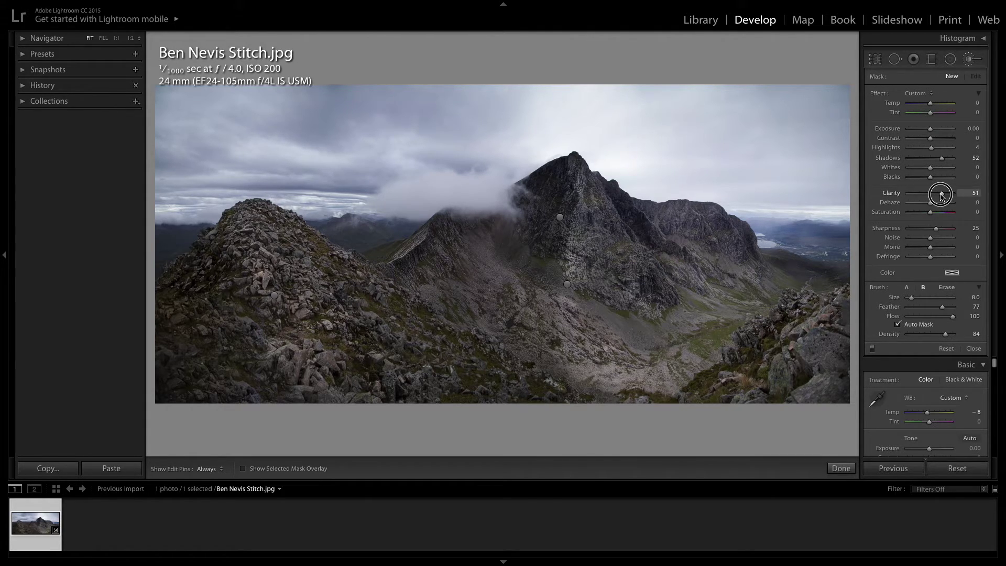
{"action": "left_click", "coordinate": [929, 130]}
{"action": "left_click_drag", "start_coordinate": [941, 158], "coordinate": [933, 162]}
{"action": "double_click", "coordinate": [930, 129]}
{"action": "mouse_move", "coordinate": [490, 202]}
{"action": "left_mouse_down"}
{"action": "mouse_move", "coordinate": [485, 189]}
{"action": "mouse_move", "coordinate": [485, 206]}
{"action": "mouse_move", "coordinate": [501, 192]}
{"action": "mouse_move", "coordinate": [440, 187]}
{"action": "mouse_move", "coordinate": [395, 201]}
{"action": "mouse_move", "coordinate": [427, 206]}
{"action": "mouse_move", "coordinate": [419, 189]}
{"action": "mouse_move", "coordinate": [480, 175]}
{"action": "mouse_move", "coordinate": [511, 200]}
{"action": "mouse_move", "coordinate": [431, 193]}
{"action": "mouse_move", "coordinate": [363, 198]}
{"action": "mouse_move", "coordinate": [363, 209]}
{"action": "left_mouse_up"}
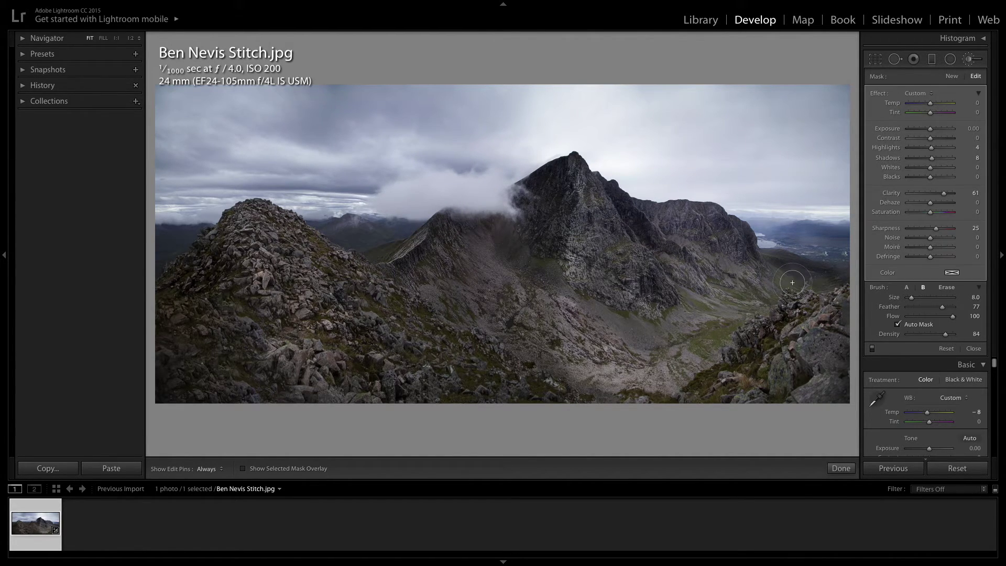
{"action": "key", "text": "h"}
{"action": "left_click", "coordinate": [841, 467]}
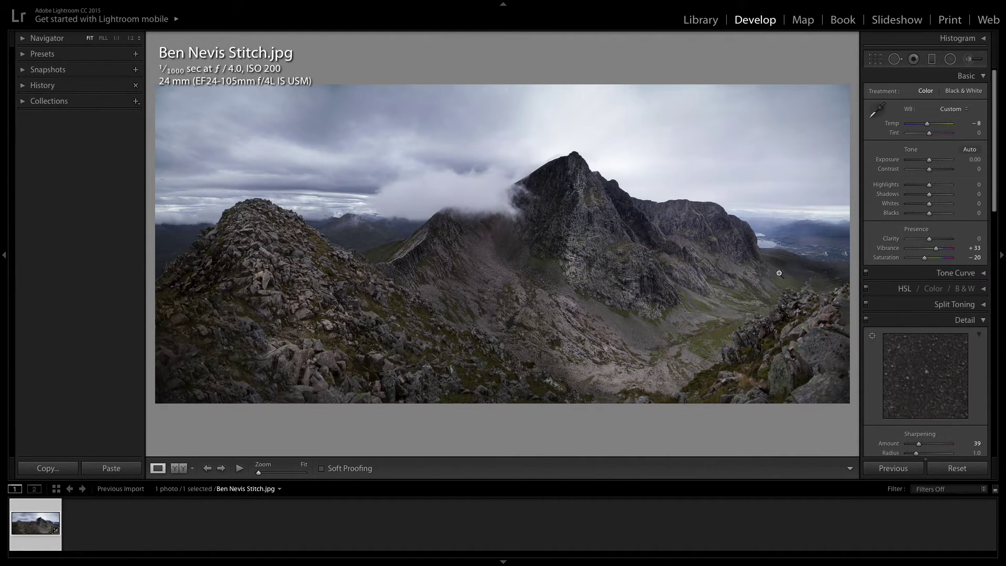
Step: Set the overall Exposure of the photo to +0.05
{"action": "scroll", "coordinate": [941, 209], "scroll_direction": "up", "scroll_amount": 1}
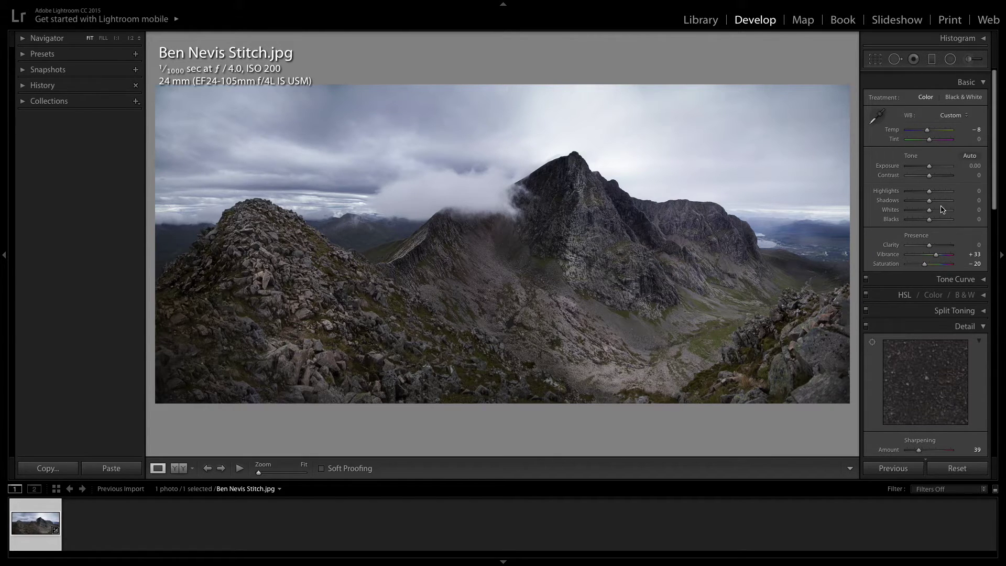
{"action": "scroll", "coordinate": [999, 178], "scroll_direction": "down", "scroll_amount": 1}
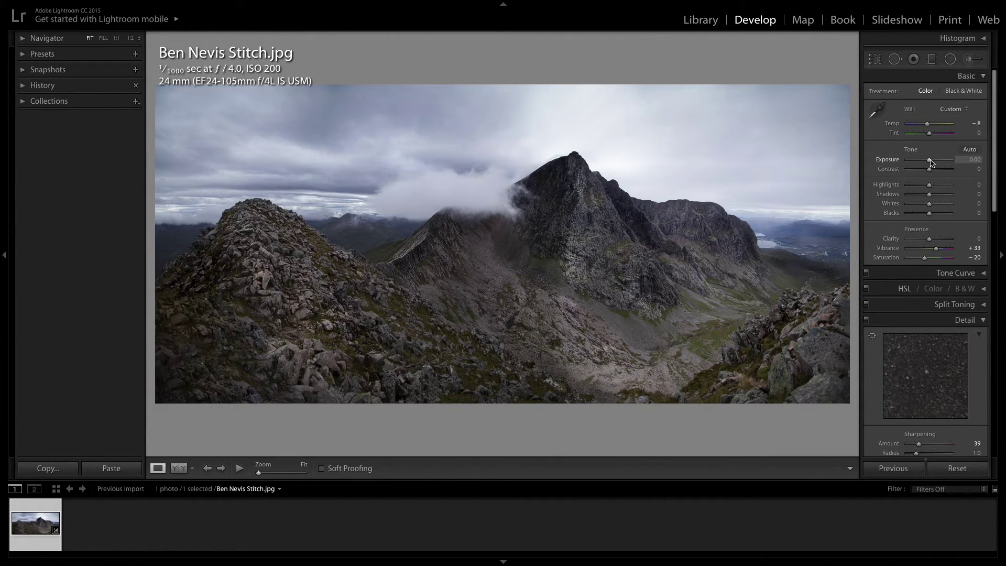
{"action": "left_click_drag", "start_coordinate": [930, 161], "coordinate": [929, 163]}
Step: Tint the sky by setting the existing graduated filter's Temp to 11 and Tint to 41, and finish the filter
{"action": "key", "text": "m"}
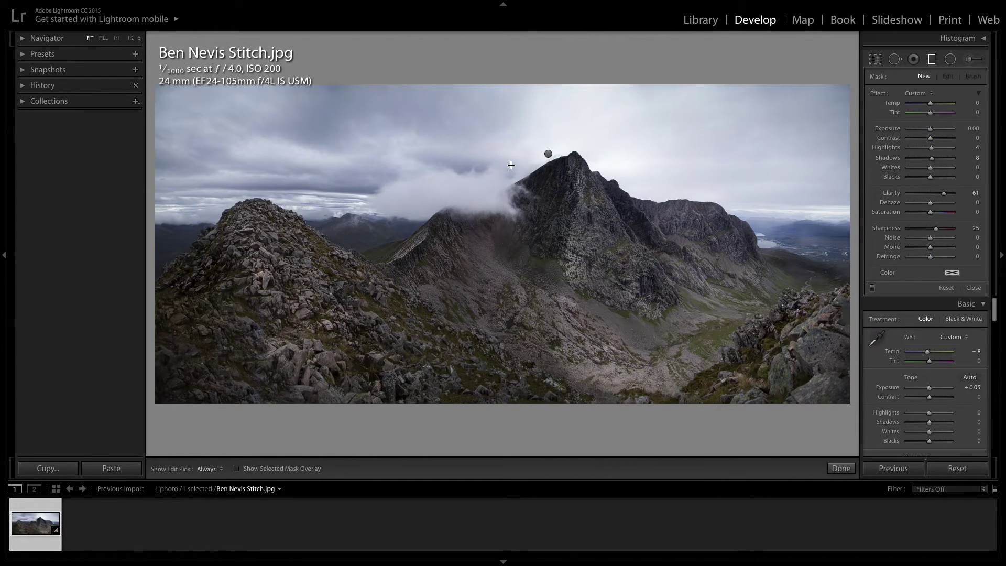
{"action": "left_click", "coordinate": [548, 154]}
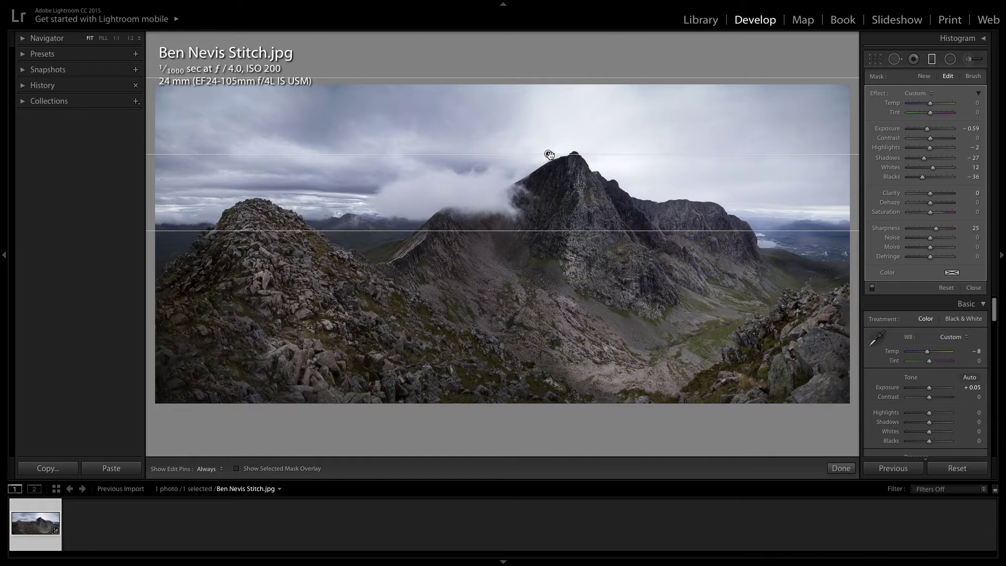
{"action": "mouse_move", "coordinate": [548, 154]}
{"action": "left_click_drag", "start_coordinate": [930, 112], "coordinate": [944, 114]}
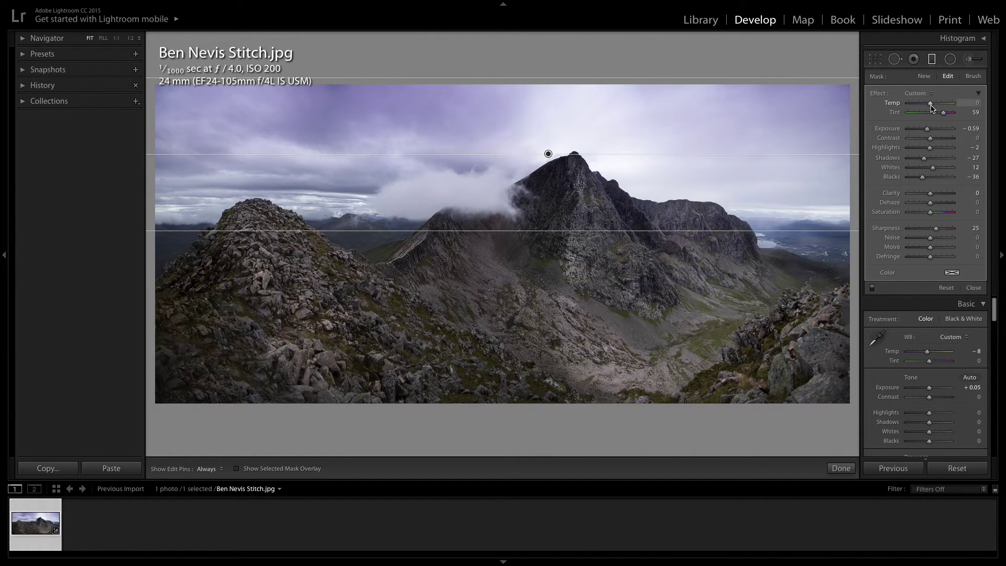
{"action": "left_click_drag", "start_coordinate": [930, 103], "coordinate": [940, 114]}
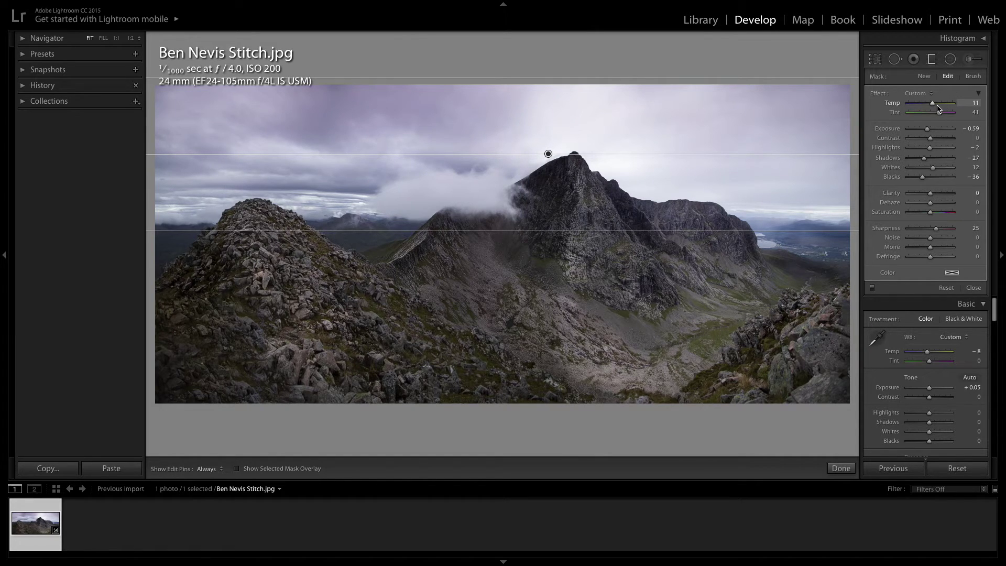
{"action": "left_click", "coordinate": [842, 468]}
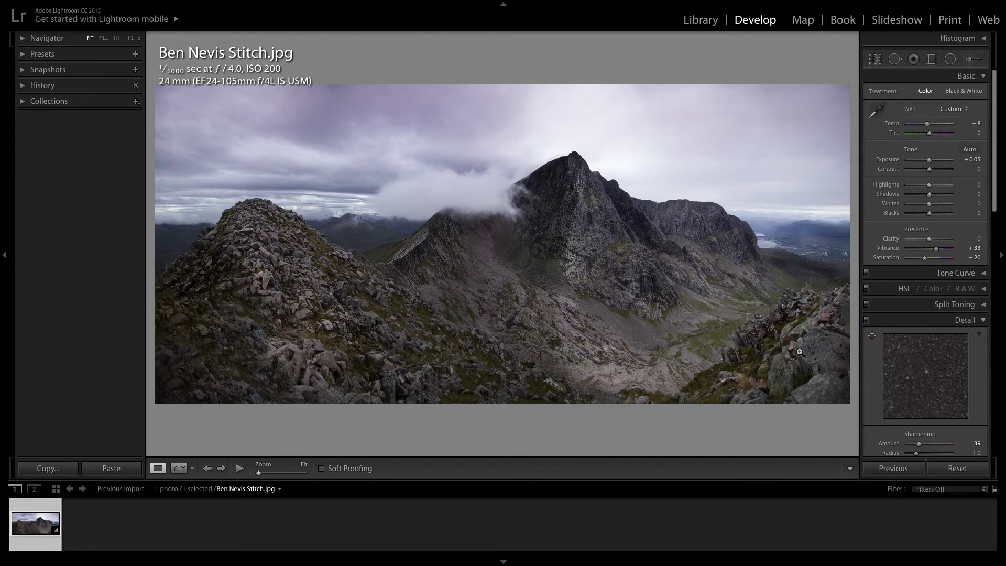
Step: Brush a new adjustment with Clarity 61 and Sharpness 42 over the rocky slopes and valley below the main peak
{"action": "key", "text": "k"}
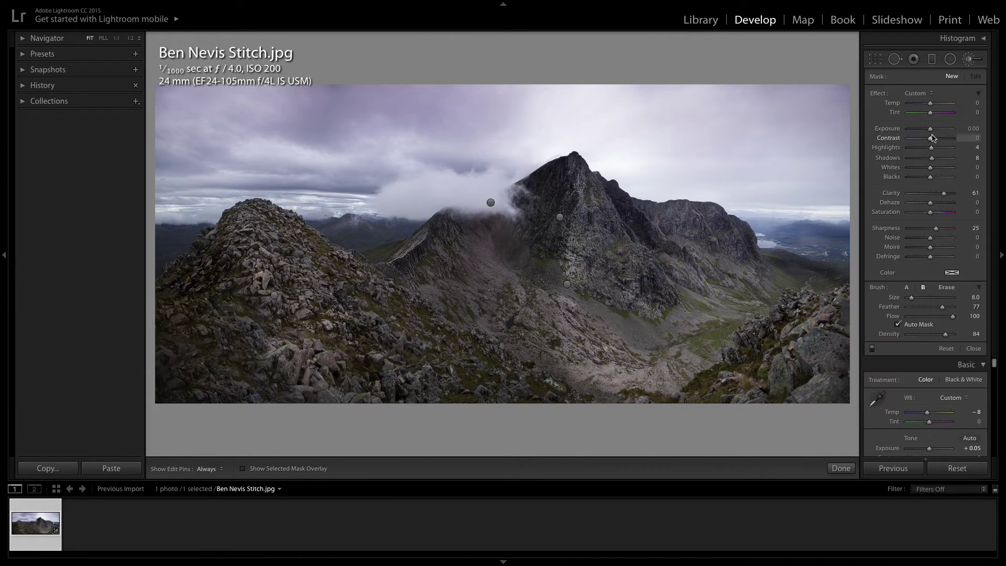
{"action": "mouse_move", "coordinate": [930, 193]}
{"action": "left_mouse_down"}
{"action": "mouse_move", "coordinate": [942, 195]}
{"action": "mouse_move", "coordinate": [939, 229]}
{"action": "left_mouse_up"}
{"action": "mouse_move", "coordinate": [601, 353]}
{"action": "left_mouse_down"}
{"action": "mouse_move", "coordinate": [687, 329]}
{"action": "mouse_move", "coordinate": [684, 339]}
{"action": "mouse_move", "coordinate": [751, 300]}
{"action": "mouse_move", "coordinate": [790, 293]}
{"action": "left_mouse_up"}
{"action": "scroll", "coordinate": [807, 282], "scroll_direction": "down", "scroll_amount": 3}
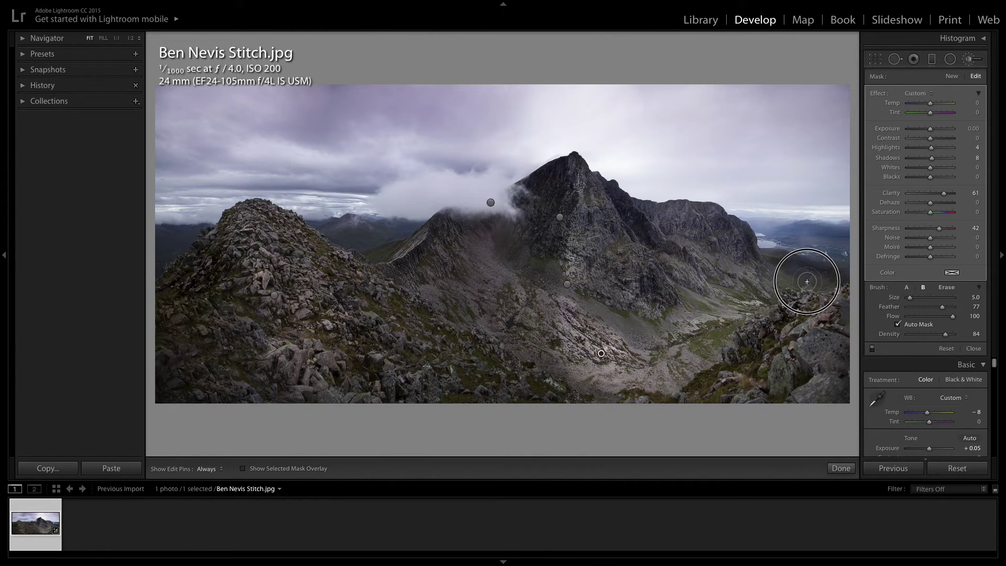
Step: Extend the brushed sharpening over the foreground rocks on both sides of the valley, enlarging the brush to size 12
{"action": "key", "text": "h"}
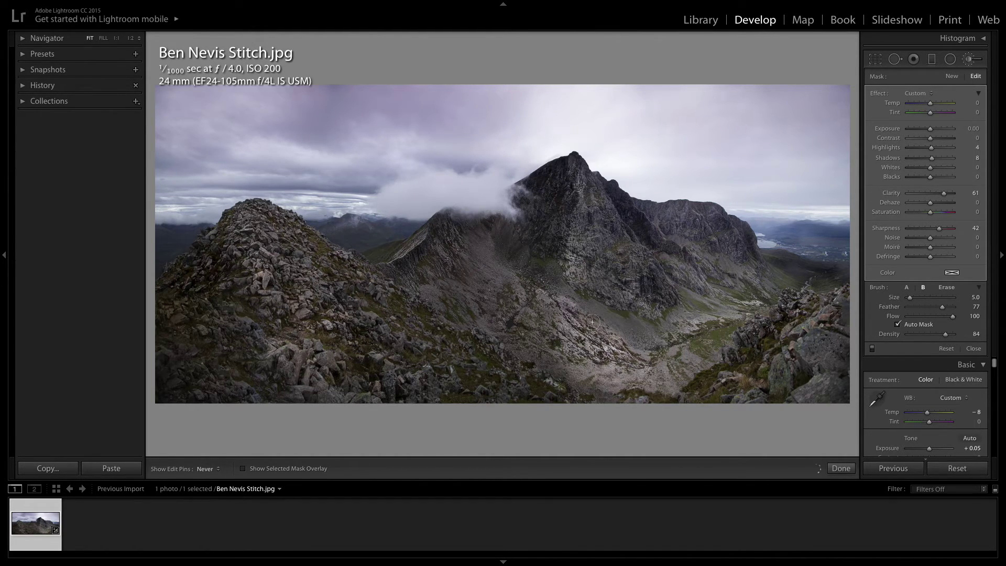
{"action": "key", "text": "h"}
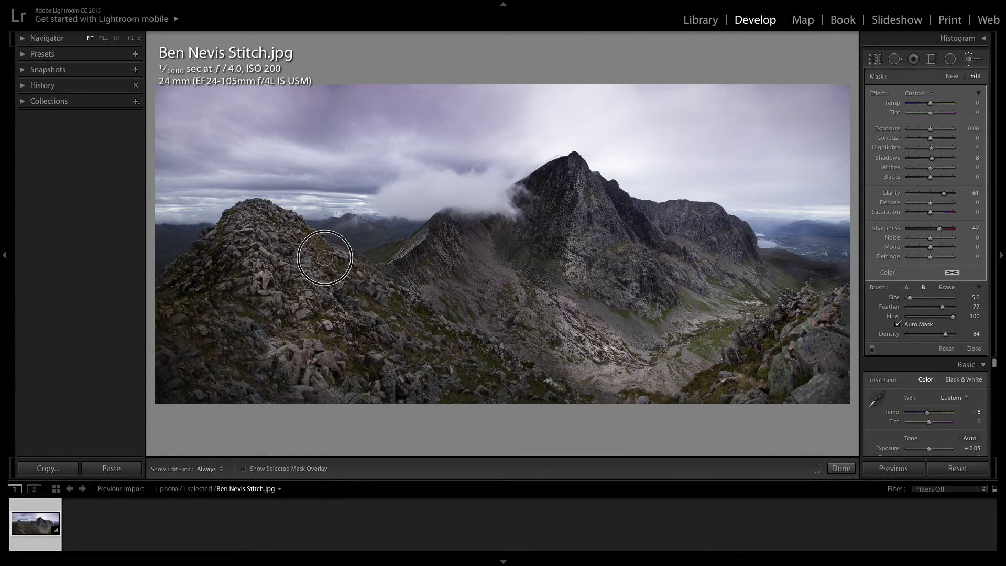
{"action": "key", "text": "h"}
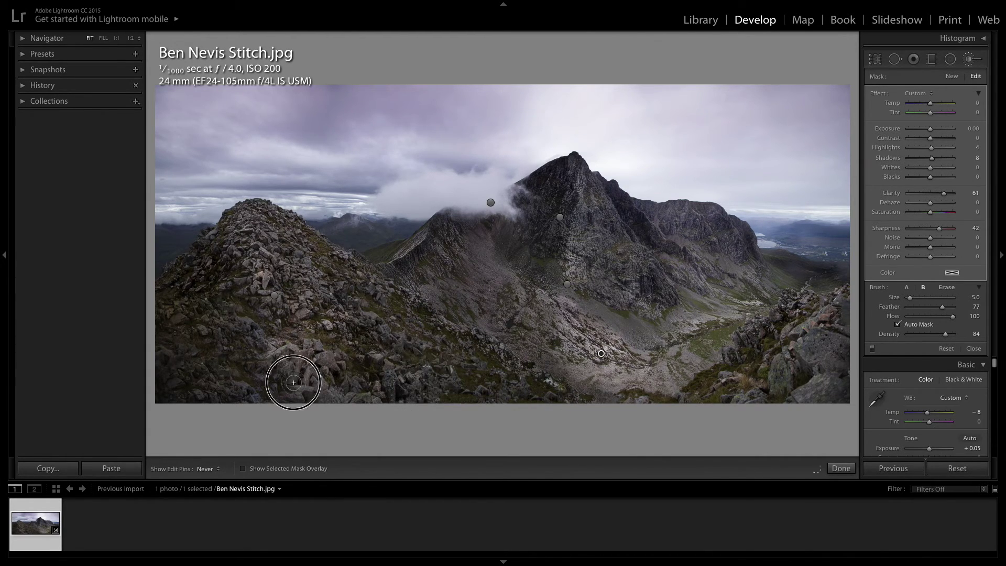
{"action": "key", "text": "h"}
{"action": "scroll", "coordinate": [205, 315], "scroll_direction": "up", "scroll_amount": 7}
{"action": "key", "text": "h"}
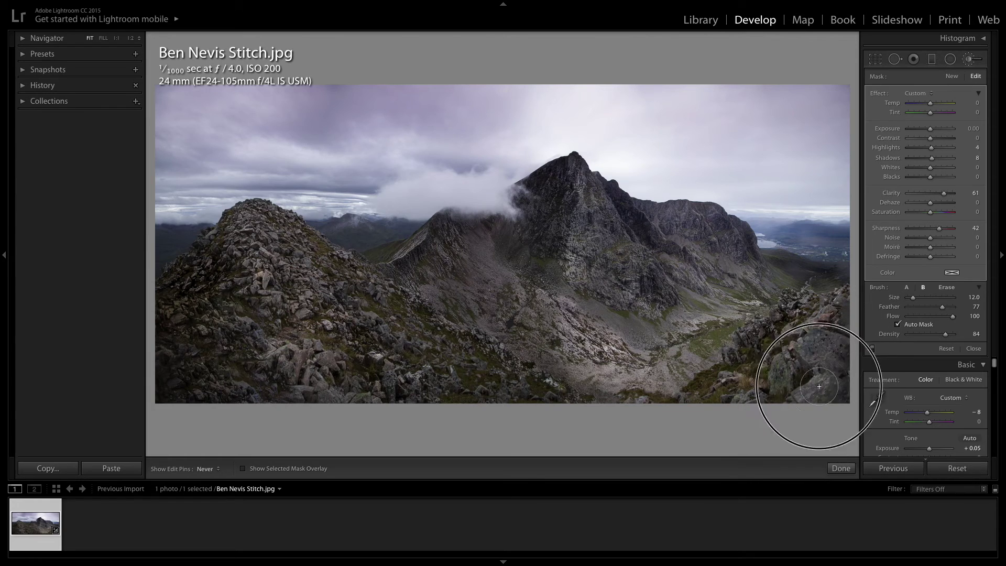
{"action": "key", "text": "h"}
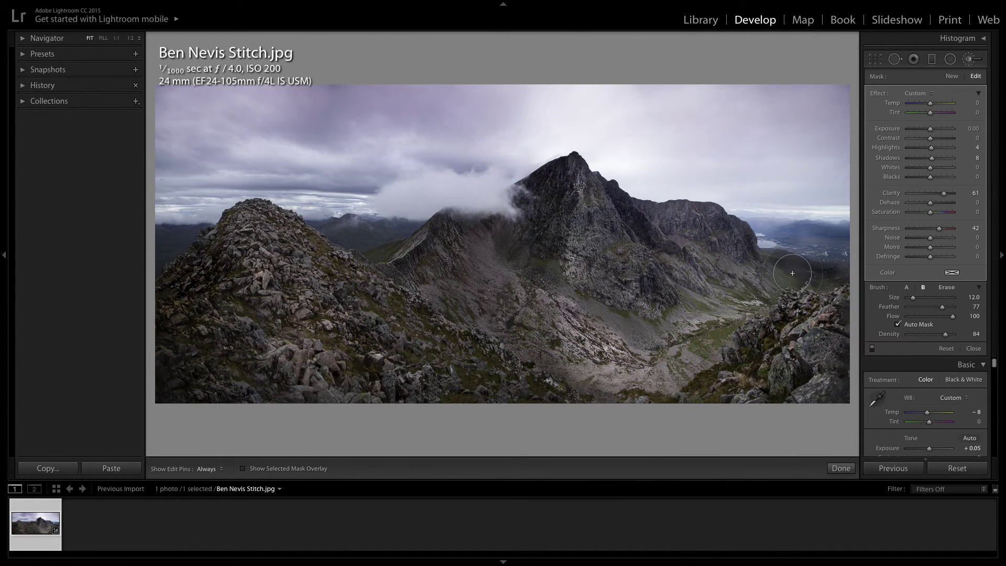
Step: Reduce the brush to size 4 and extend the sharpening over the distant hills on both sides of the peaks
{"action": "key", "text": "bracketleft"}
{"action": "key", "text": "bracketleft"}
{"action": "key", "text": "bracketleft"}
{"action": "key", "text": "bracketleft"}
{"action": "key", "text": "bracketleft"}
{"action": "key", "text": "bracketleft"}
{"action": "key", "text": "bracketleft"}
{"action": "key", "text": "bracketleft"}
{"action": "key", "text": "h"}
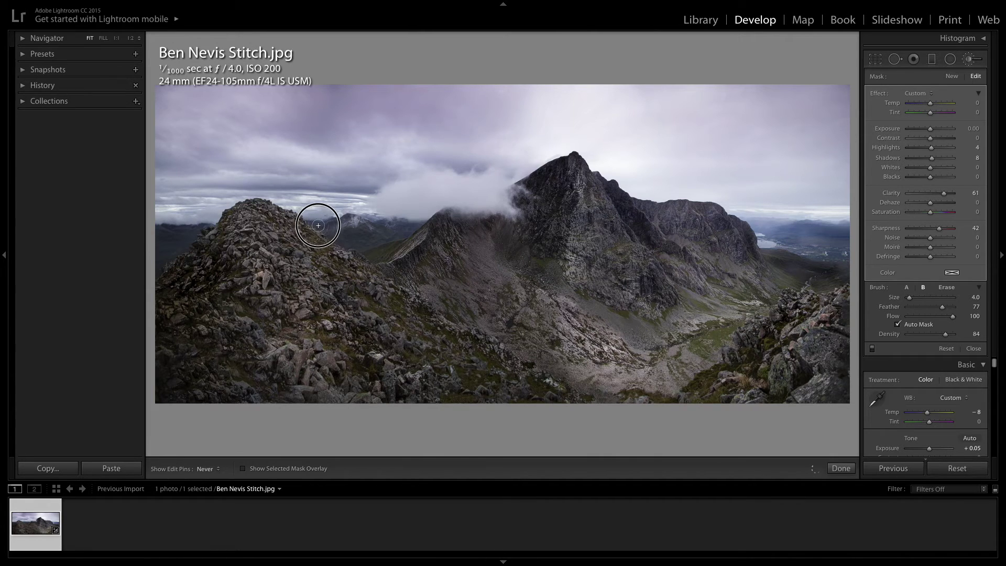
{"action": "key", "text": "h"}
{"action": "key", "text": "h"}
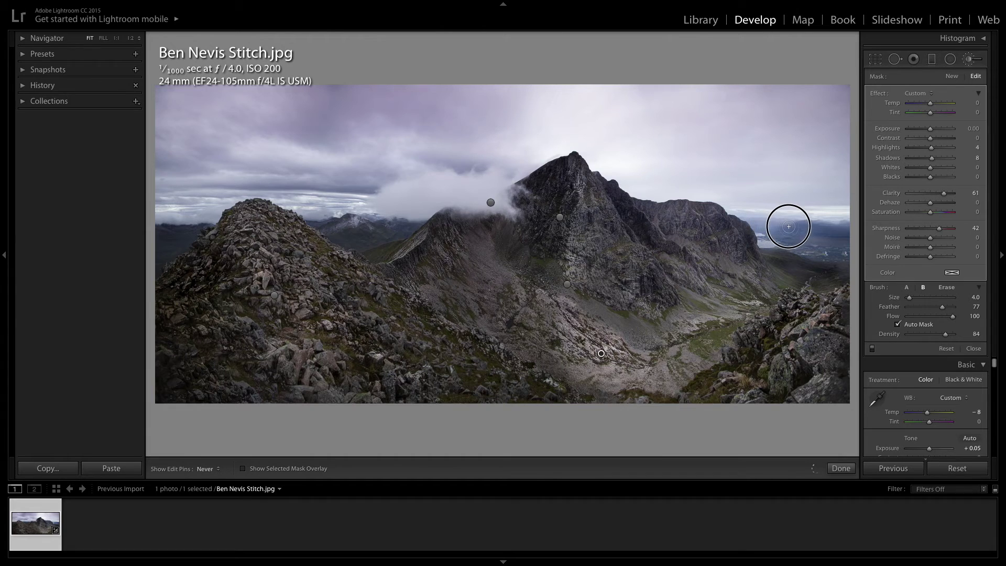
{"action": "key", "text": "h"}
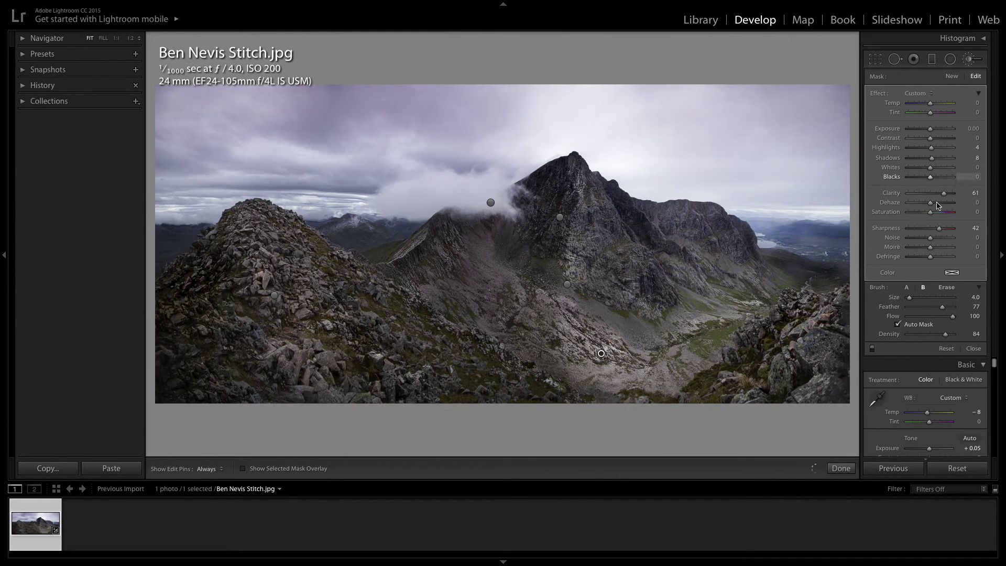
Step: Soften the brushed adjustment to Clarity 35 and Sharpness 29, and finish the brush
{"action": "left_click_drag", "start_coordinate": [943, 194], "coordinate": [939, 194]}
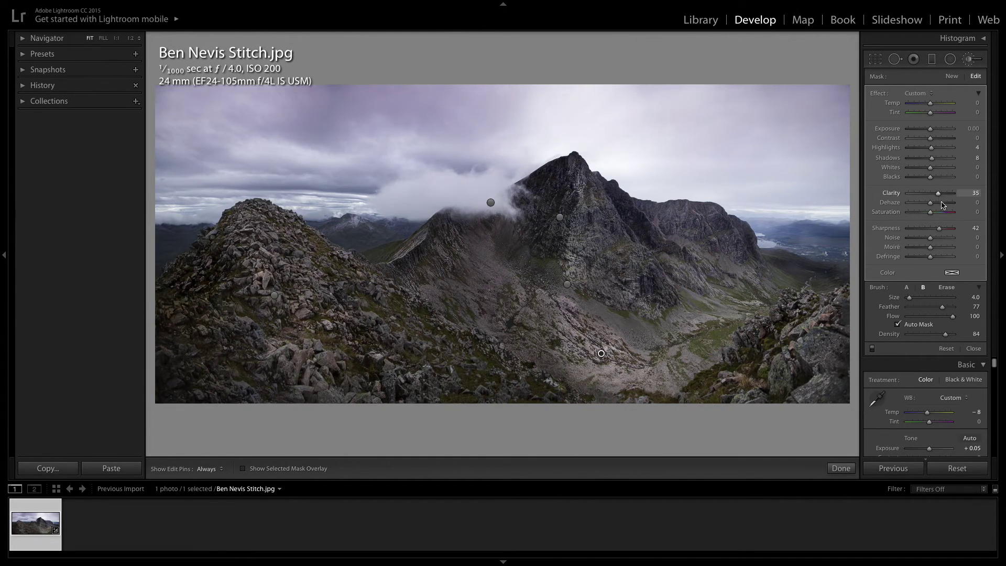
{"action": "left_click_drag", "start_coordinate": [938, 229], "coordinate": [936, 232]}
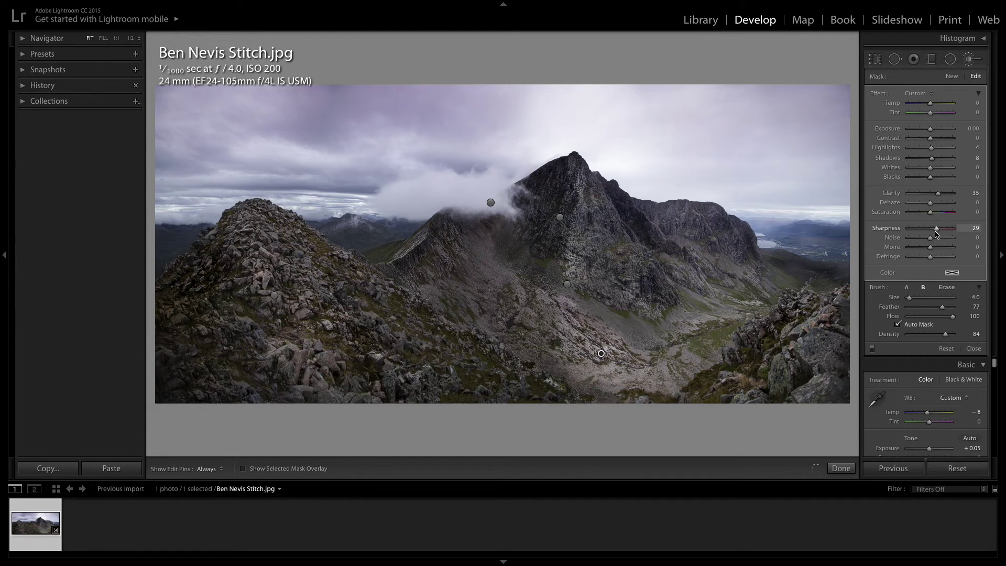
{"action": "left_click", "coordinate": [841, 468]}
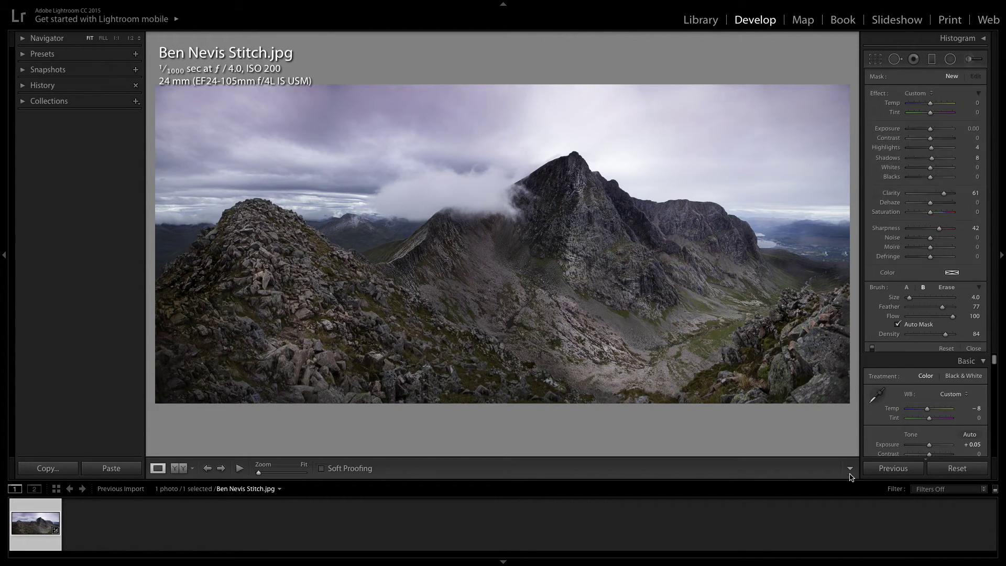